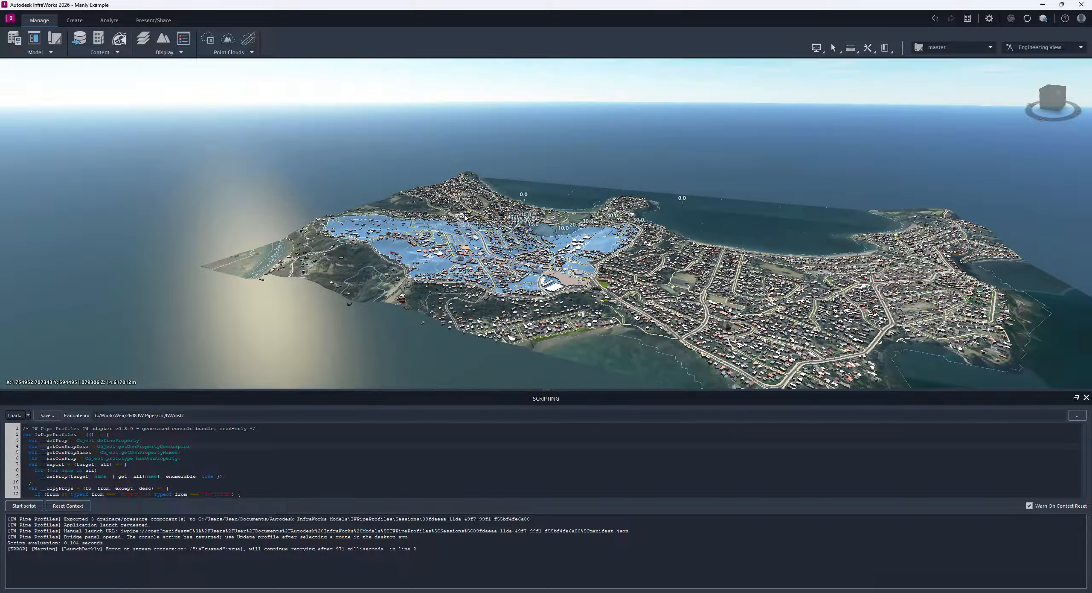
# Step: Select the watershed surrounding the roundabout and inspect its geometry and hydrology data
pyautogui.scroll(10, 594, 252)
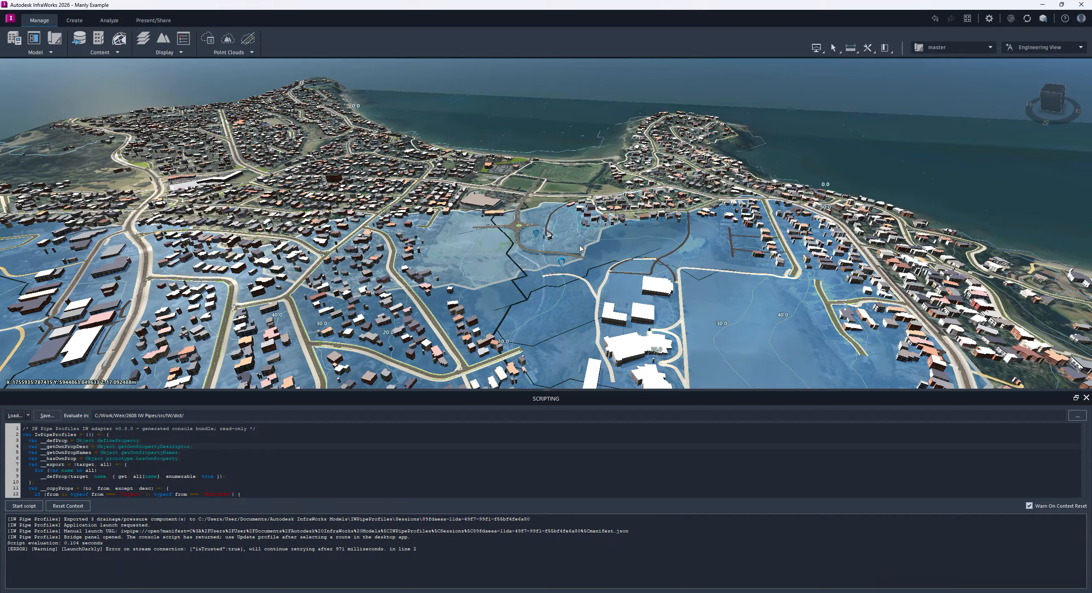
pyautogui.scroll(-4, 590, 251)
pyautogui.moveTo(590, 251); pyautogui.dragTo(523, 160)
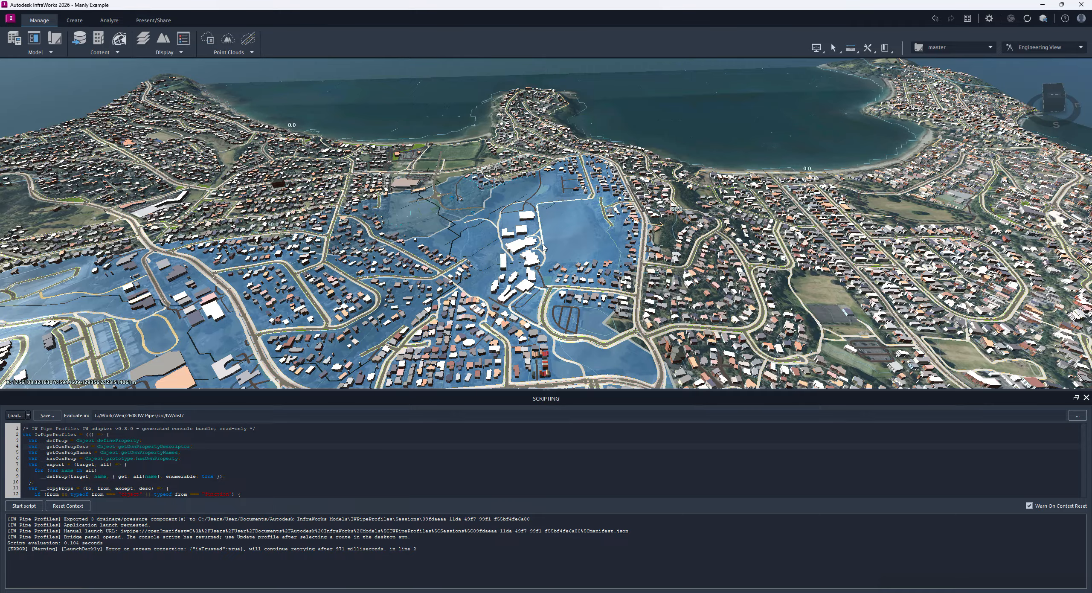
pyautogui.scroll(5, 438, 241)
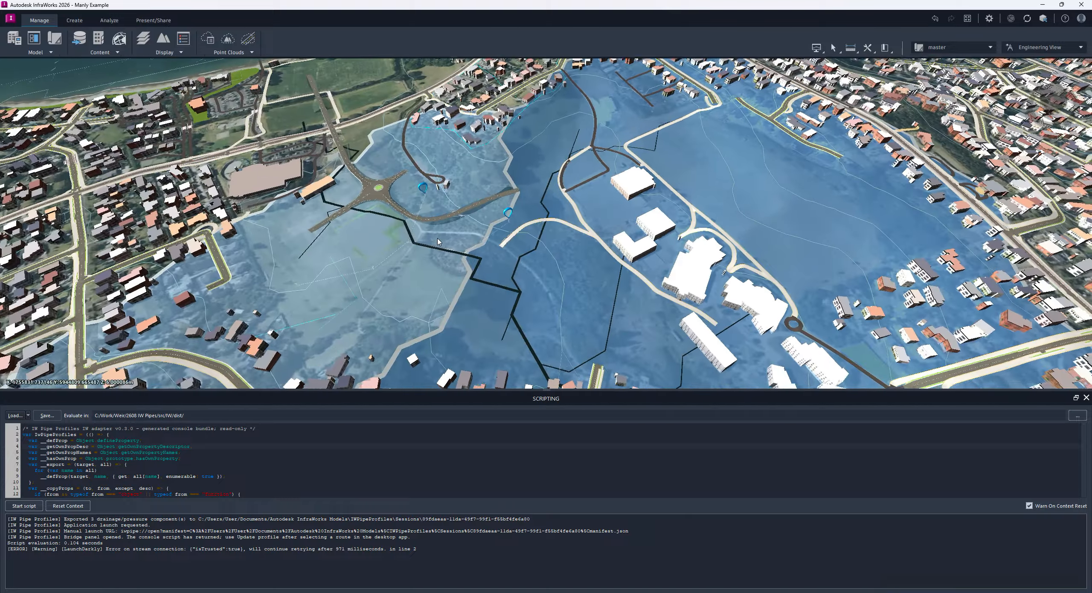
pyautogui.moveTo(438, 241); pyautogui.dragTo(485, 224)
pyautogui.click(485, 224)
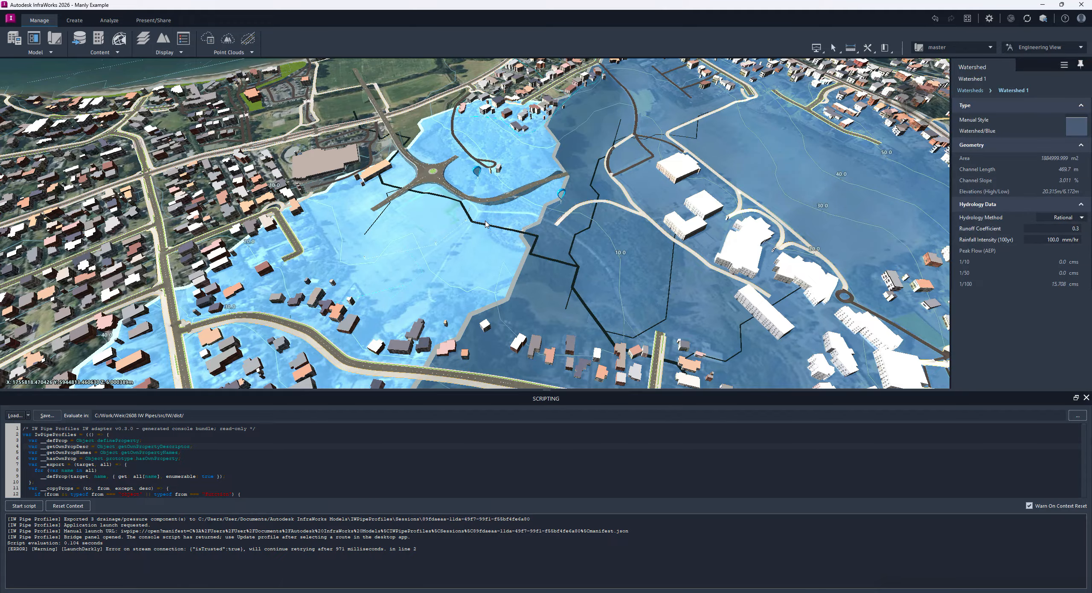
pyautogui.click(183, 39)
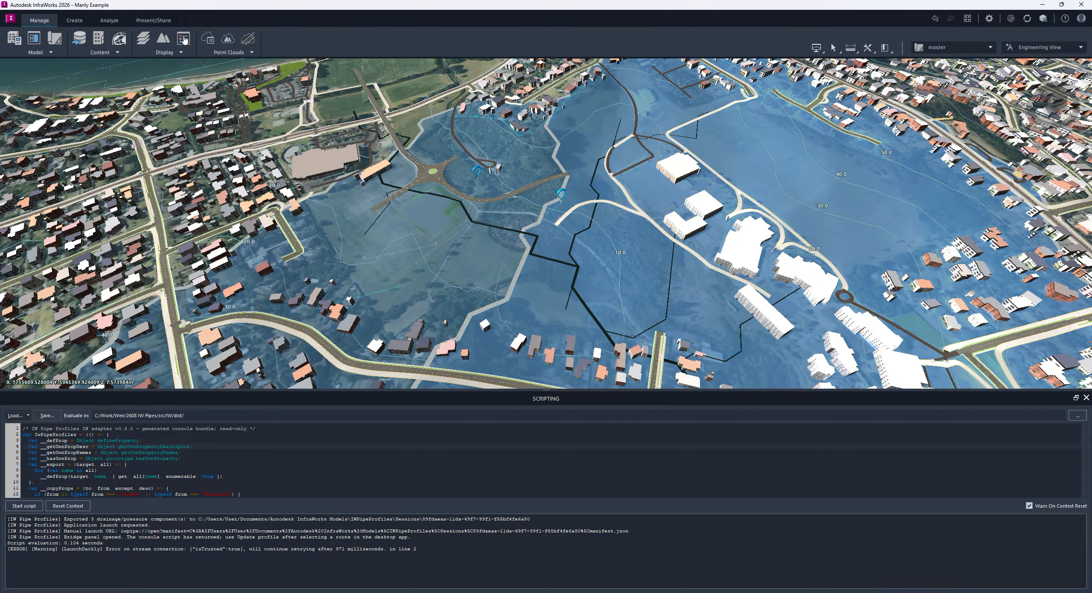
pyautogui.click(75, 21)
pyautogui.click(105, 21)
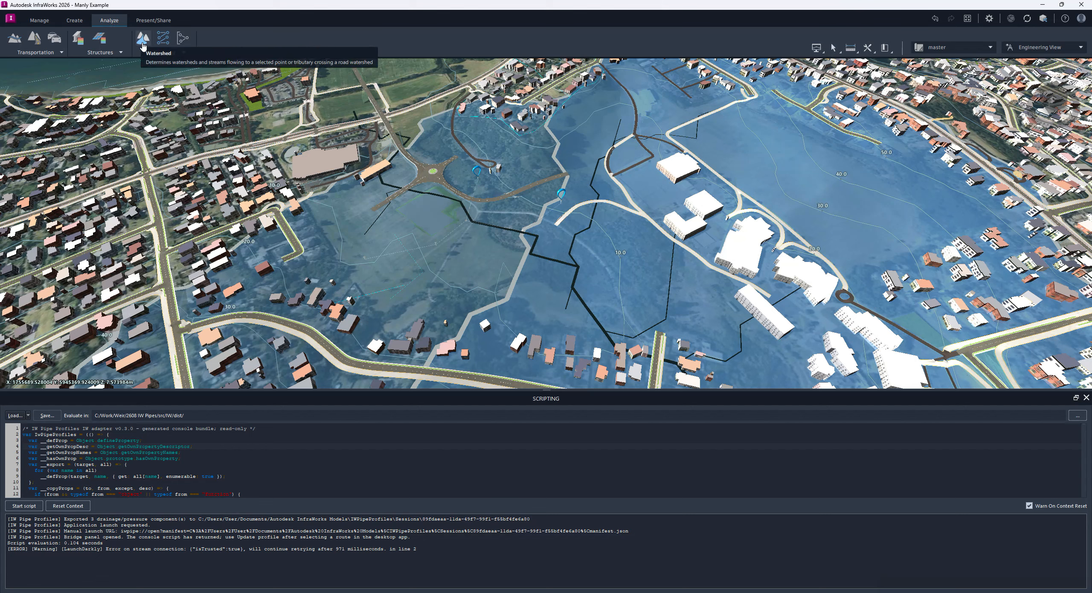
pyautogui.click(142, 43)
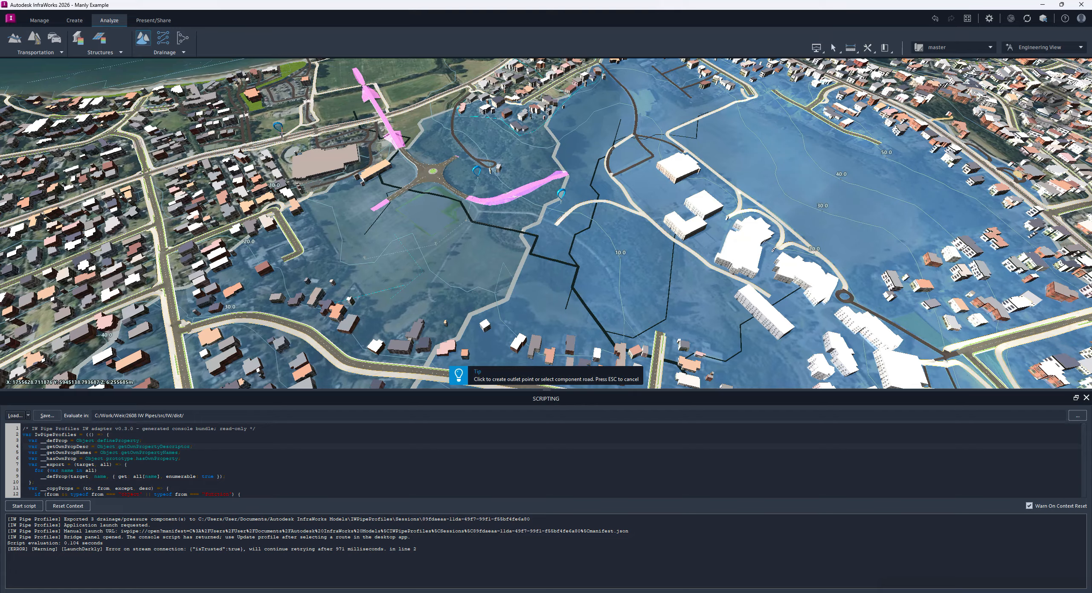
pyautogui.press('Escape')
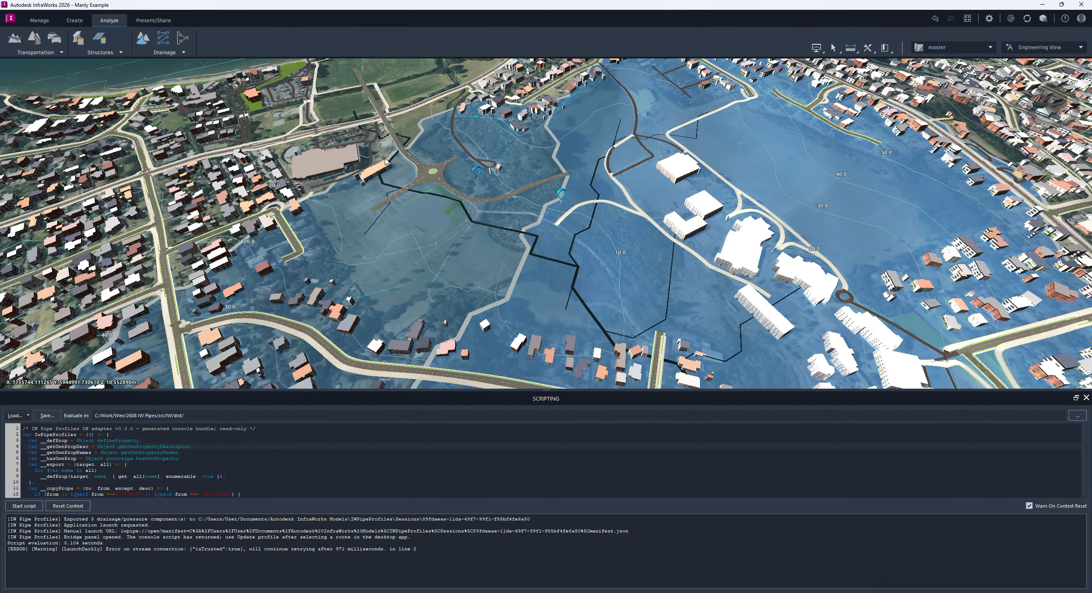
# Step: Examine the drainage structures and stream lines beside the roundabout, and check the available pipeline creation tools
pyautogui.scroll(5, 463, 199)
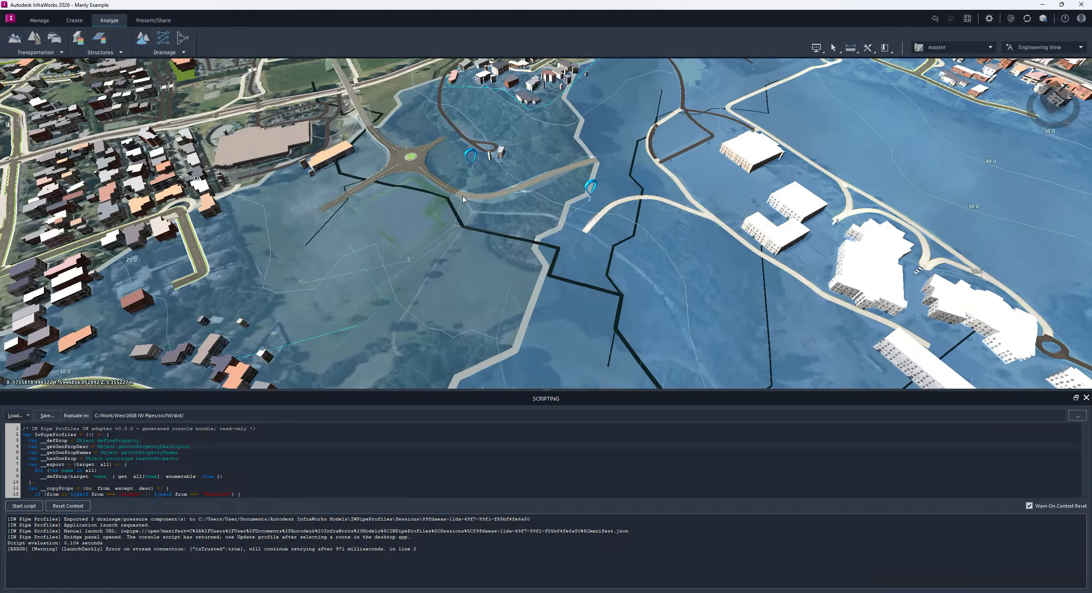
pyautogui.scroll(2, 463, 199)
pyautogui.moveTo(463, 198); pyautogui.dragTo(438, 197)
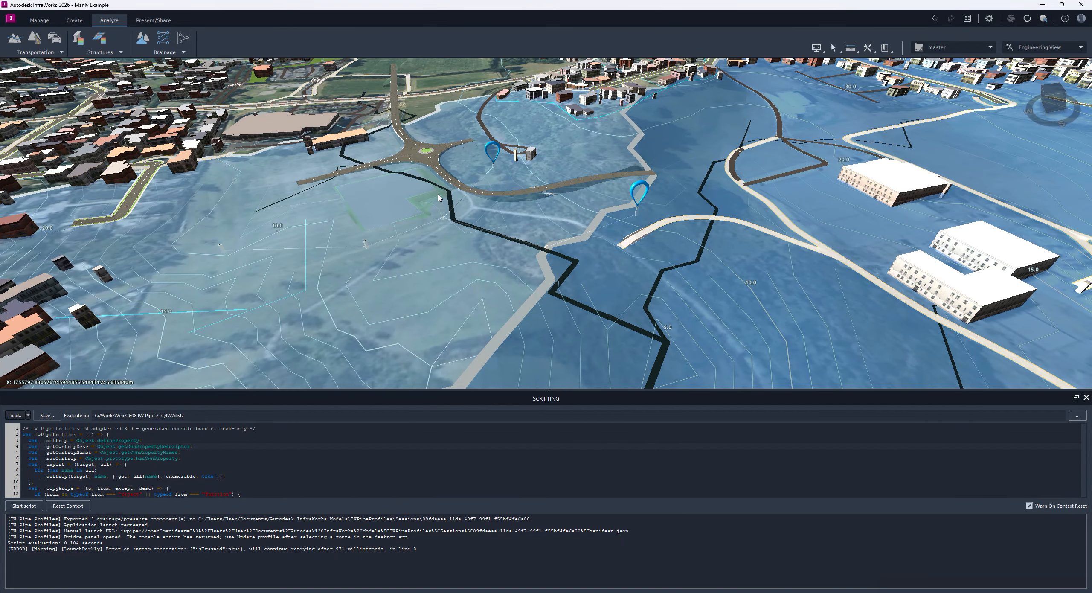
pyautogui.scroll(6, 448, 186)
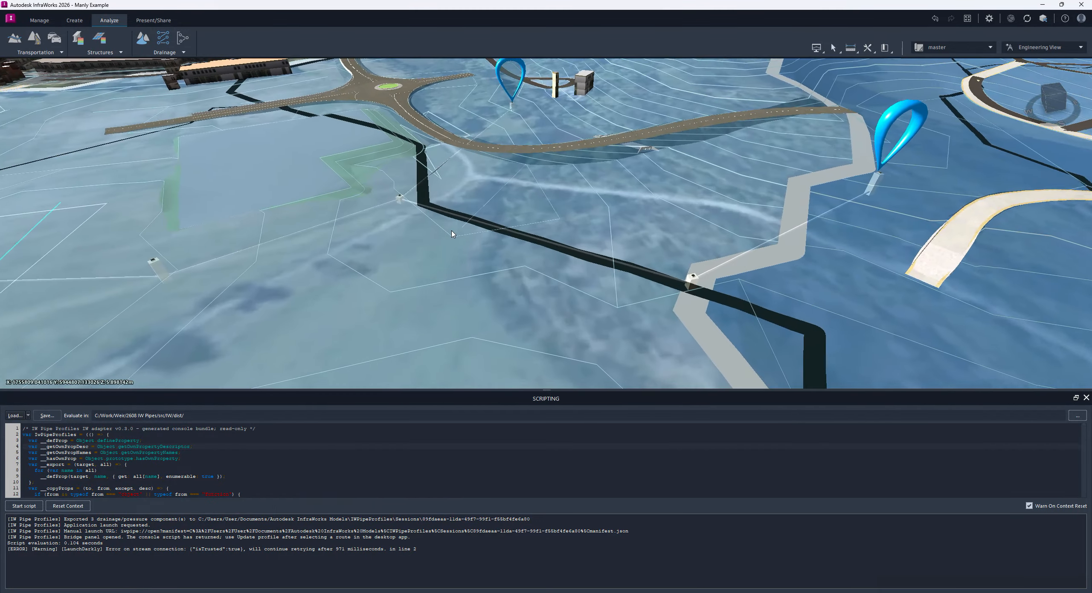
pyautogui.moveTo(452, 234)
pyautogui.mouseDown(button='middle')
pyautogui.moveTo(438, 147)
pyautogui.moveTo(446, 213)
pyautogui.moveTo(402, 241)
pyautogui.moveTo(451, 202)
pyautogui.moveTo(425, 255)
pyautogui.moveTo(433, 263)
pyautogui.moveTo(435, 239)
pyautogui.mouseUp(button='middle')
pyautogui.click(401, 246)
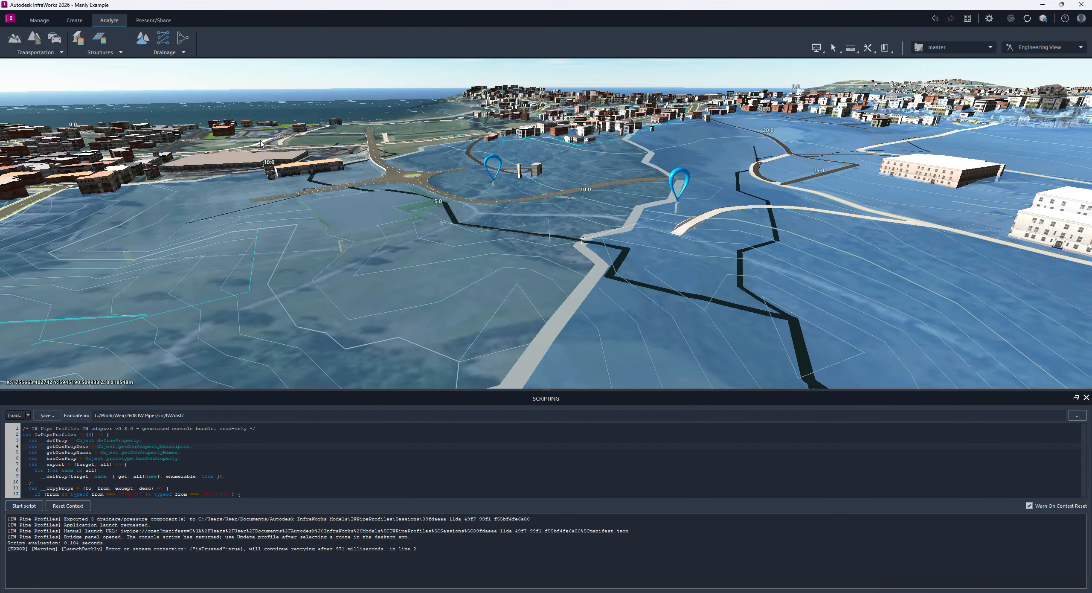
pyautogui.click(75, 23)
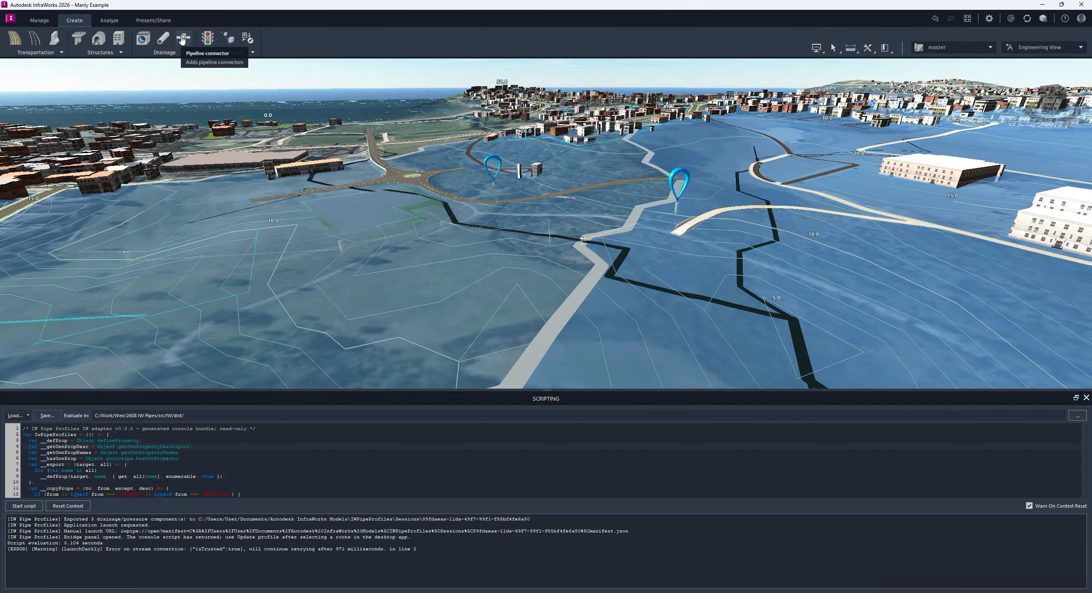
# Step: Show the model's data sources and look through the file formats that can be added
pyautogui.click(40, 20)
pyautogui.click(79, 38)
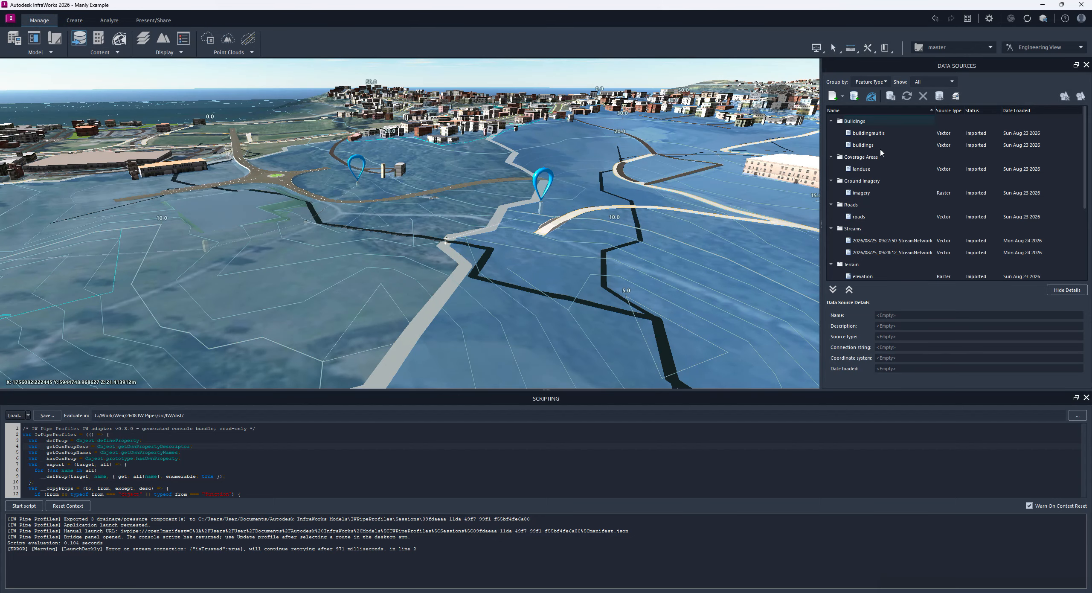
pyautogui.click(843, 97)
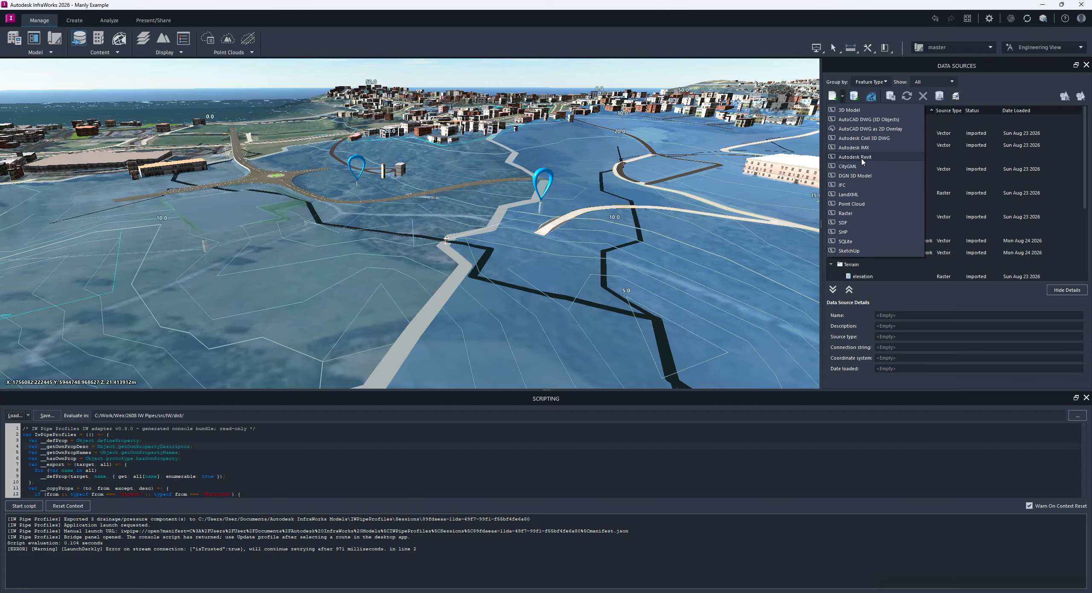
pyautogui.click(315, 132)
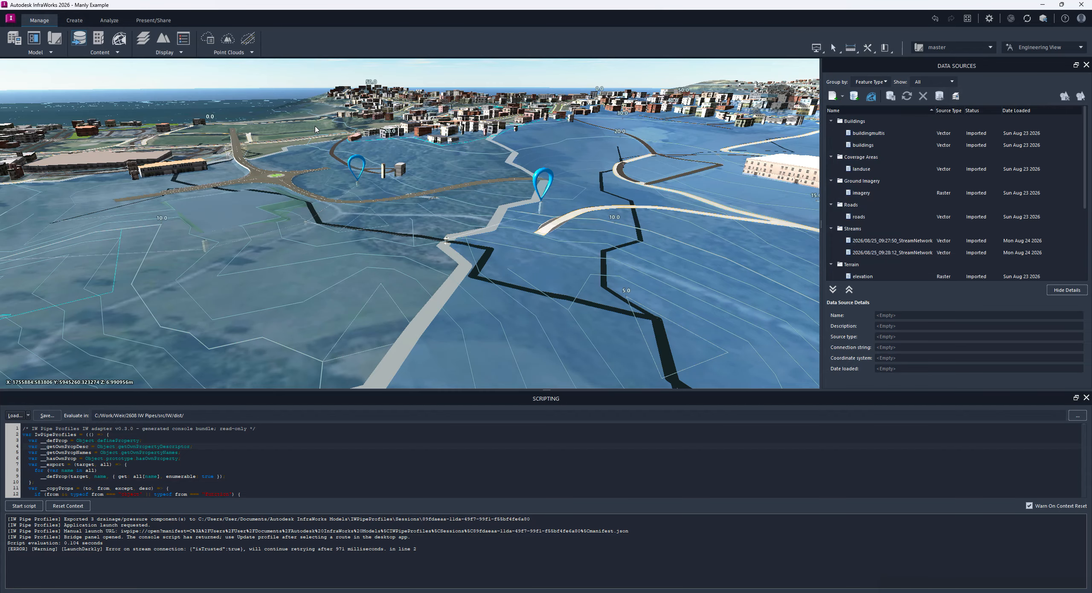
# Step: Look over the drainage run near the roundabout and the commands available for creating drainage elements
pyautogui.scroll(4, 294, 232)
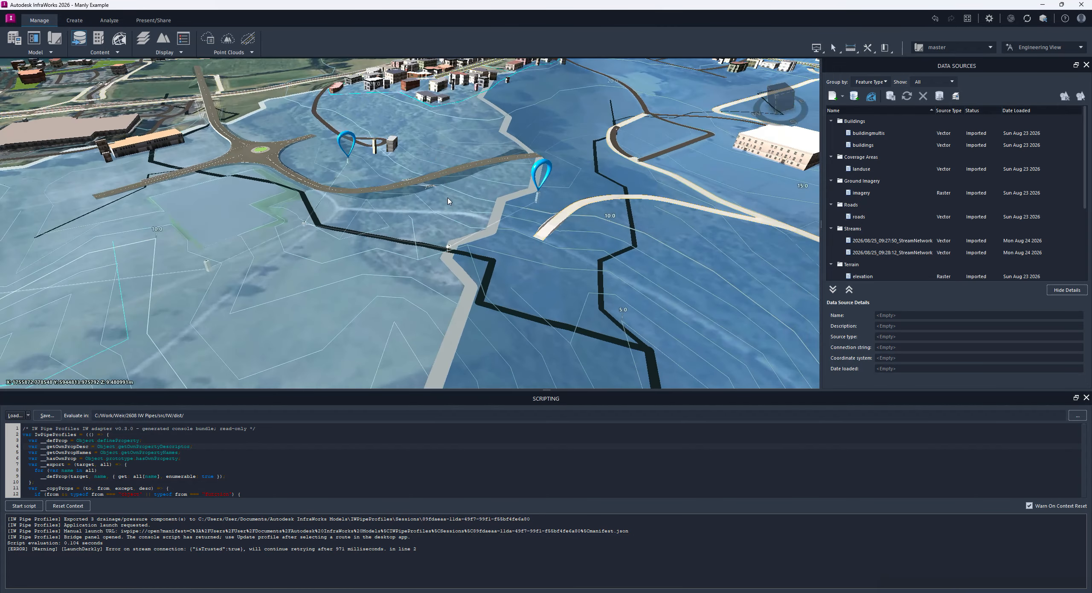
pyautogui.scroll(2, 292, 232)
pyautogui.moveTo(292, 232); pyautogui.dragTo(478, 192)
pyautogui.scroll(-2, 479, 192)
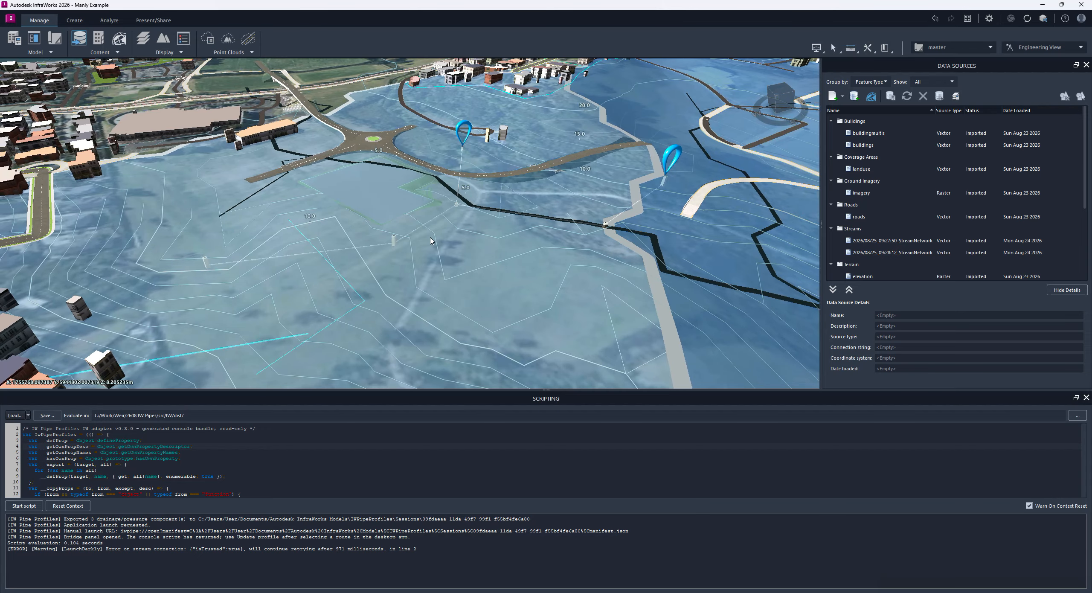
pyautogui.click(74, 20)
pyautogui.click(177, 52)
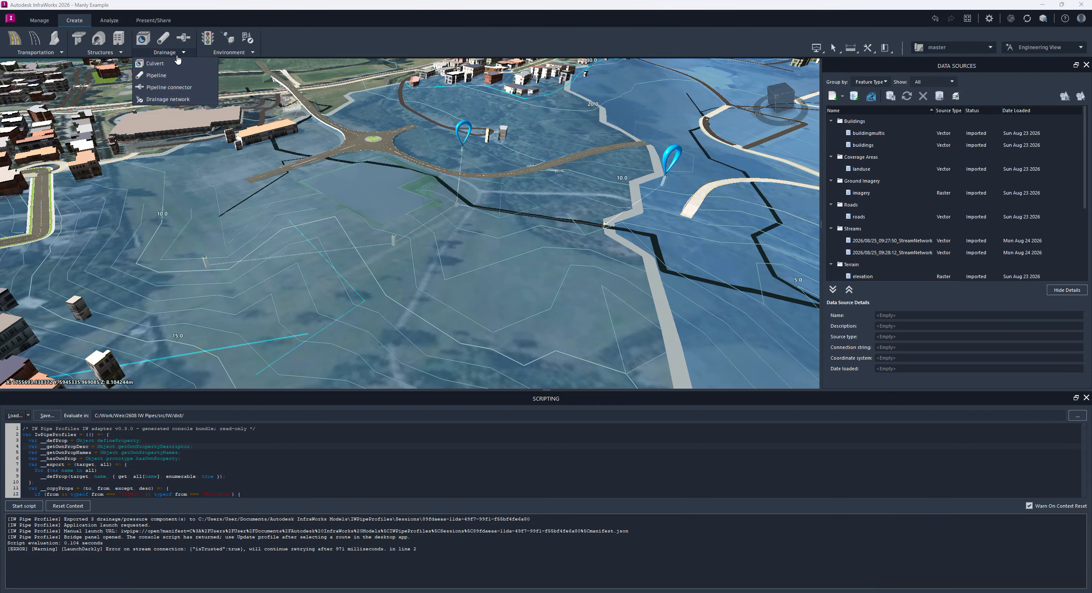
pyautogui.click(178, 99)
# Step: View the drainage network from below ground and inspect the middle inlet's properties, including its tributary data
pyautogui.scroll(-3, 407, 243)
pyautogui.scroll(4, 407, 243)
pyautogui.keyDown('shift'); pyautogui.moveTo(406, 243); pyautogui.dragTo(615, 235, button='middle'); pyautogui.keyUp('shift')
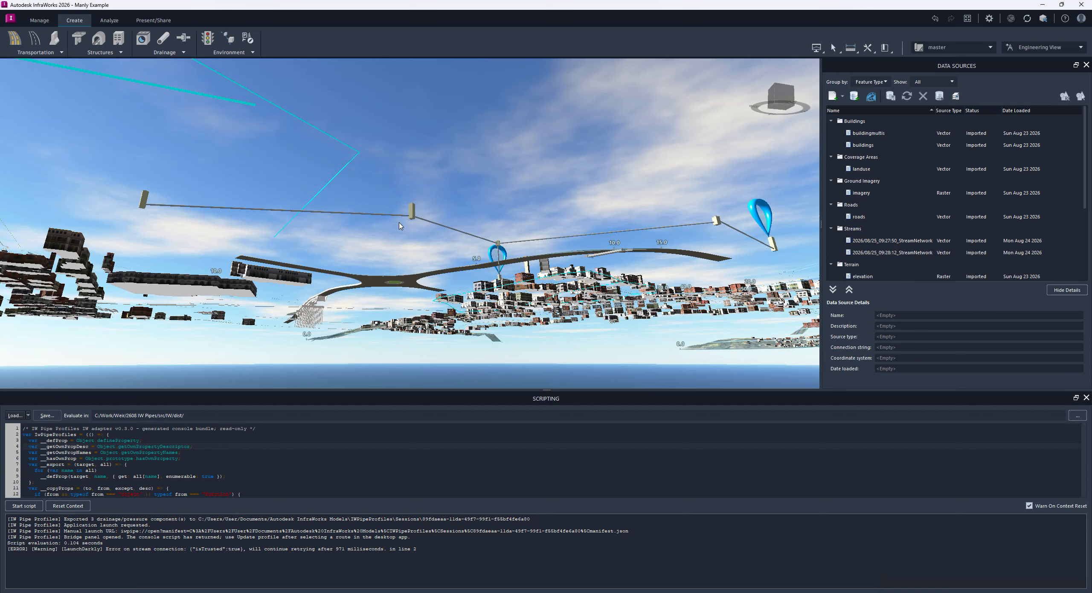
pyautogui.click(412, 213)
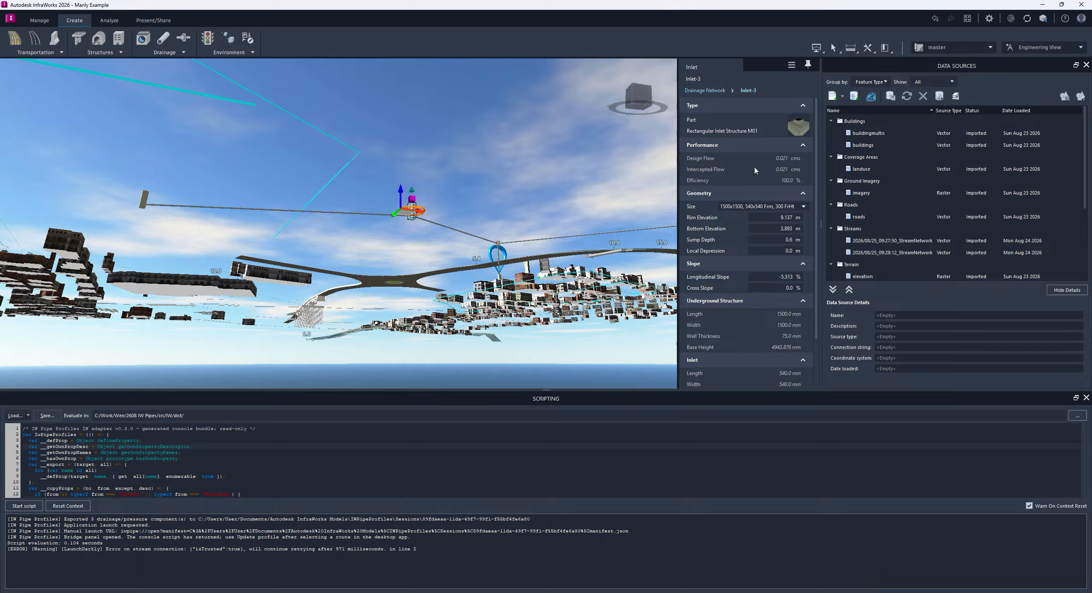
pyautogui.scroll(-2, 716, 267)
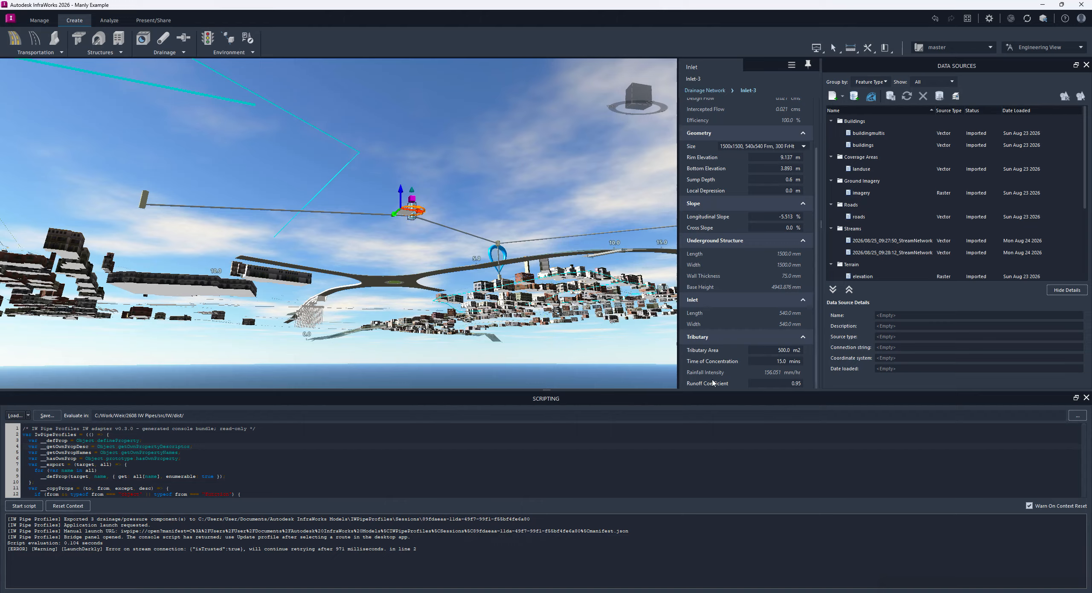
pyautogui.click(457, 196)
# Step: Review the watershed's hydrology data again from above ground, along with its extent around the drainage inlets
pyautogui.moveTo(450, 186); pyautogui.dragTo(425, 212)
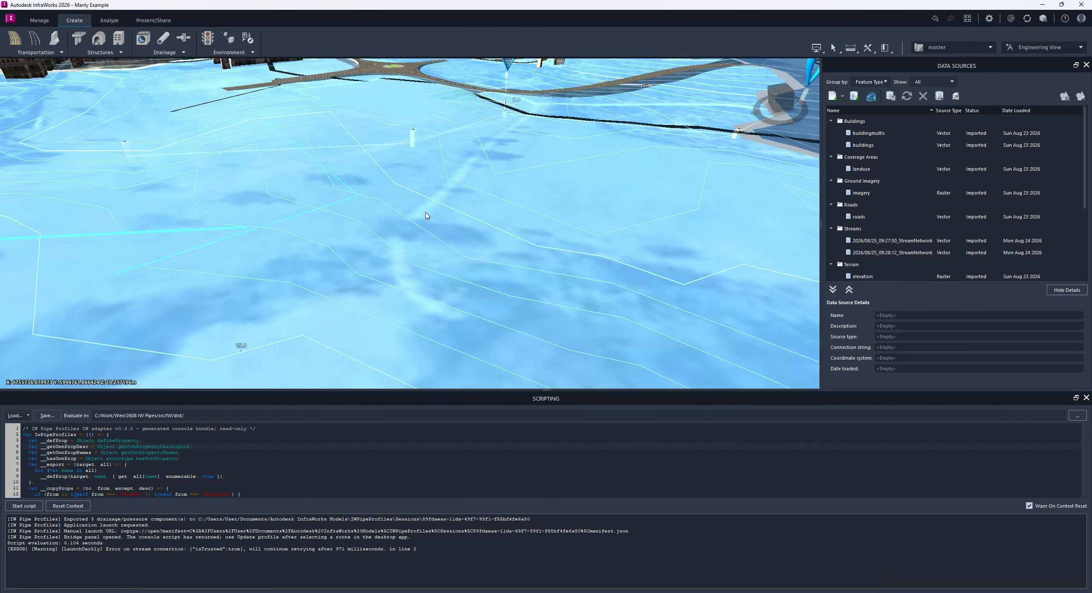
pyautogui.click(425, 215)
pyautogui.scroll(-5, 469, 209)
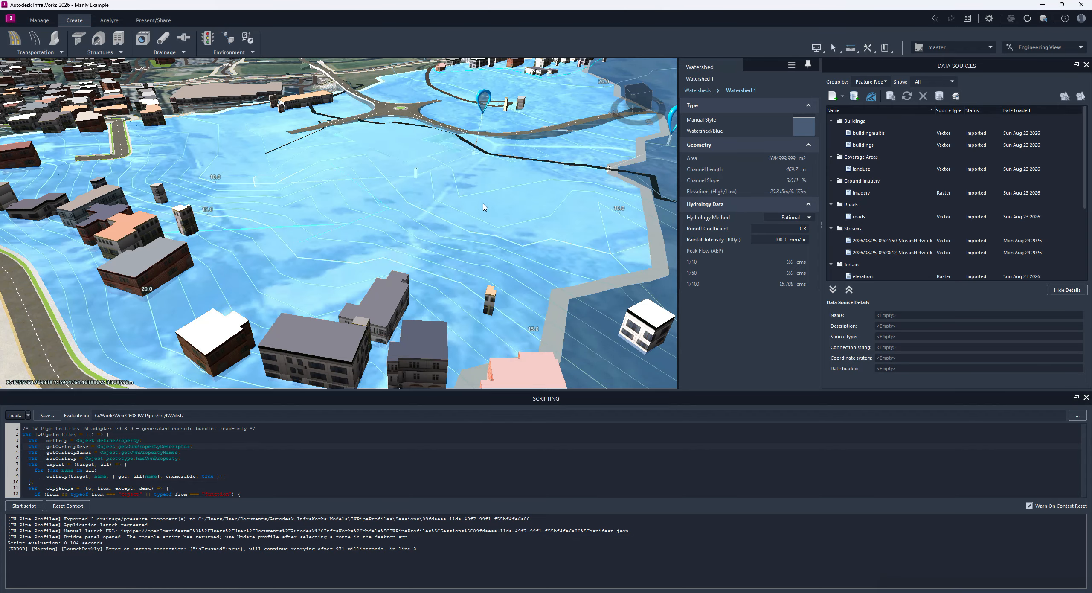
pyautogui.scroll(-3, 456, 171)
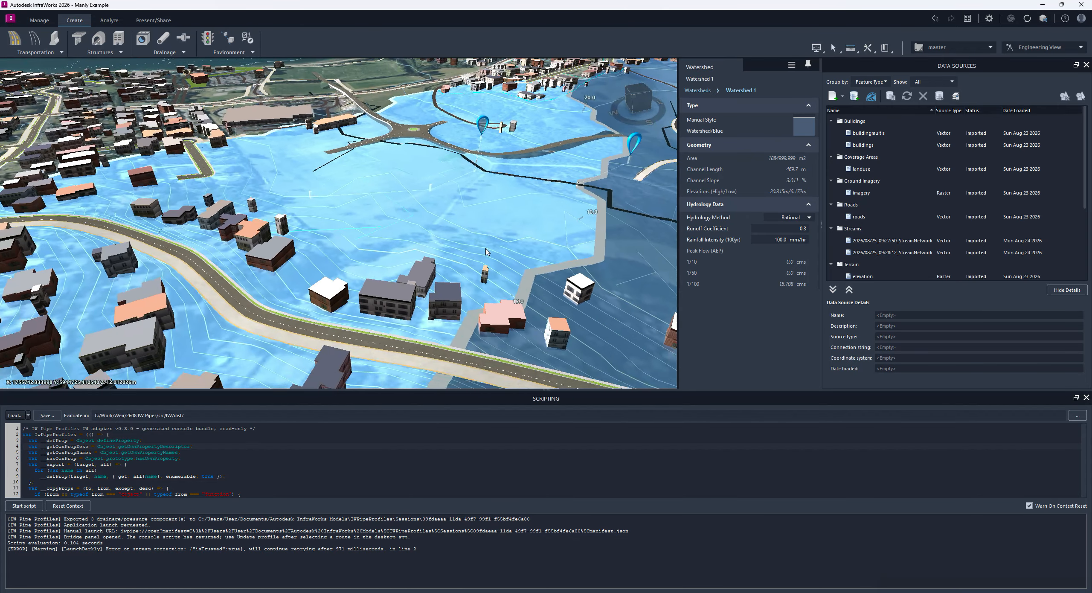
pyautogui.press('Escape')
# Step: Locate the light blue pipeline under the houses at the watershed's edge and inspect its properties from below ground
pyautogui.scroll(5, 454, 126)
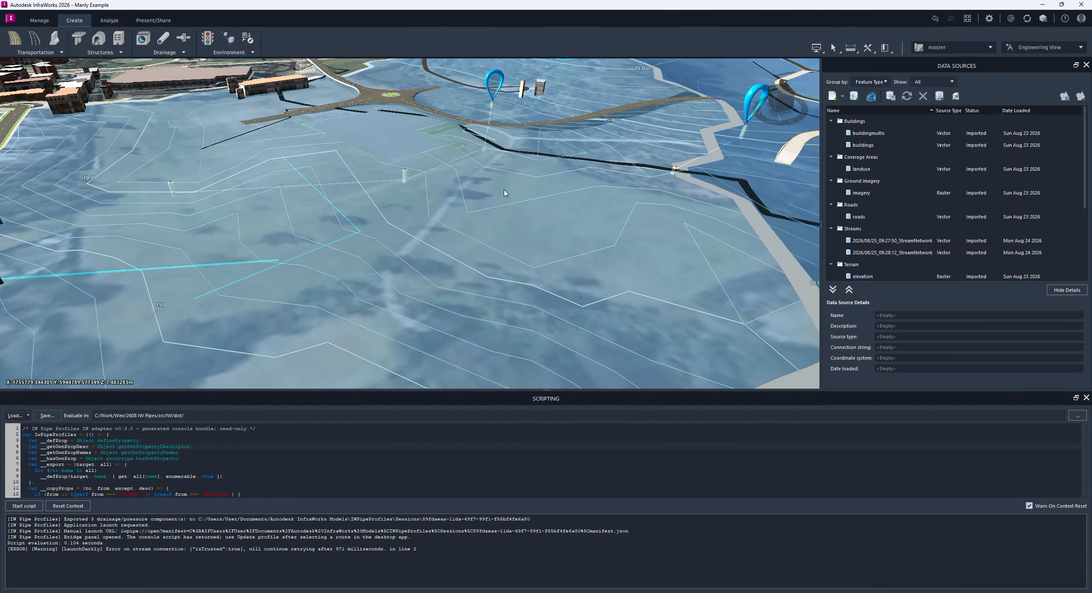
pyautogui.scroll(-8, 525, 235)
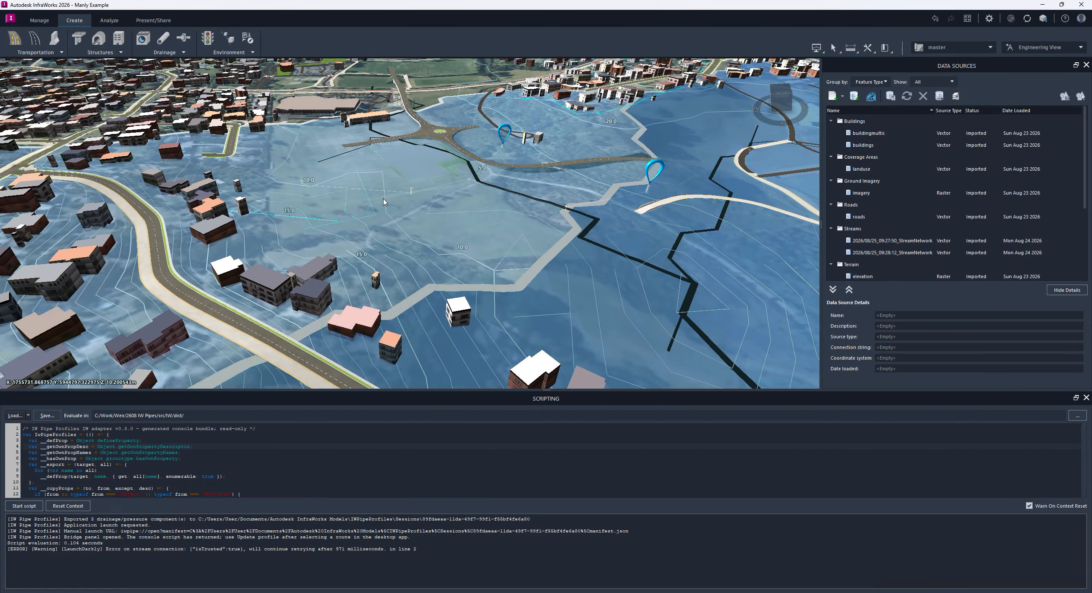
pyautogui.scroll(-5, 346, 222)
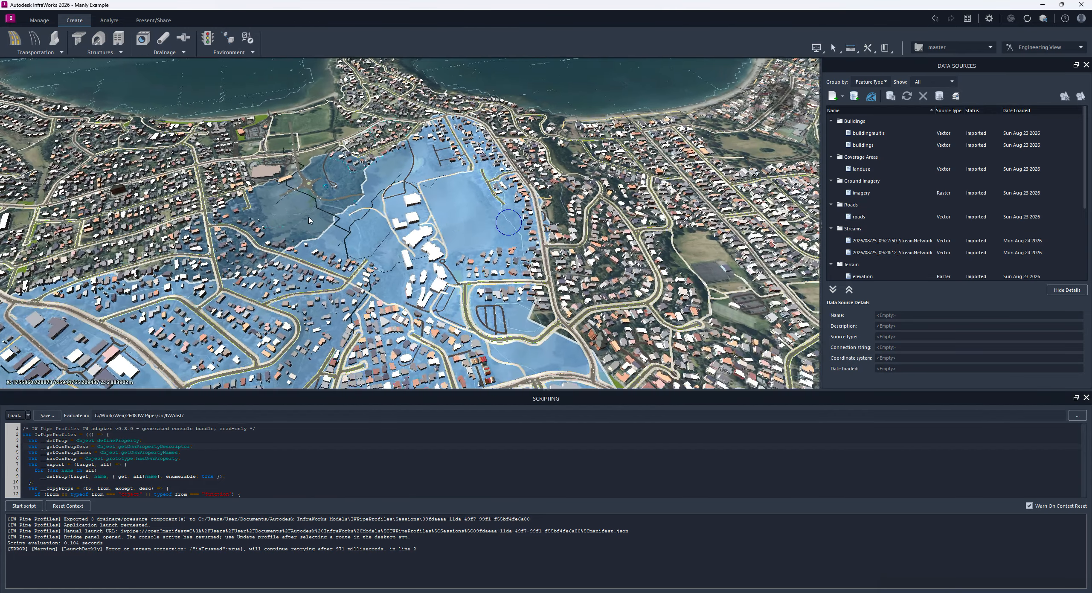
pyautogui.moveTo(310, 221); pyautogui.dragTo(192, 218, button='middle')
pyautogui.moveTo(486, 218); pyautogui.dragTo(412, 215, button='middle')
pyautogui.scroll(-3, 412, 215)
pyautogui.scroll(8, 275, 182)
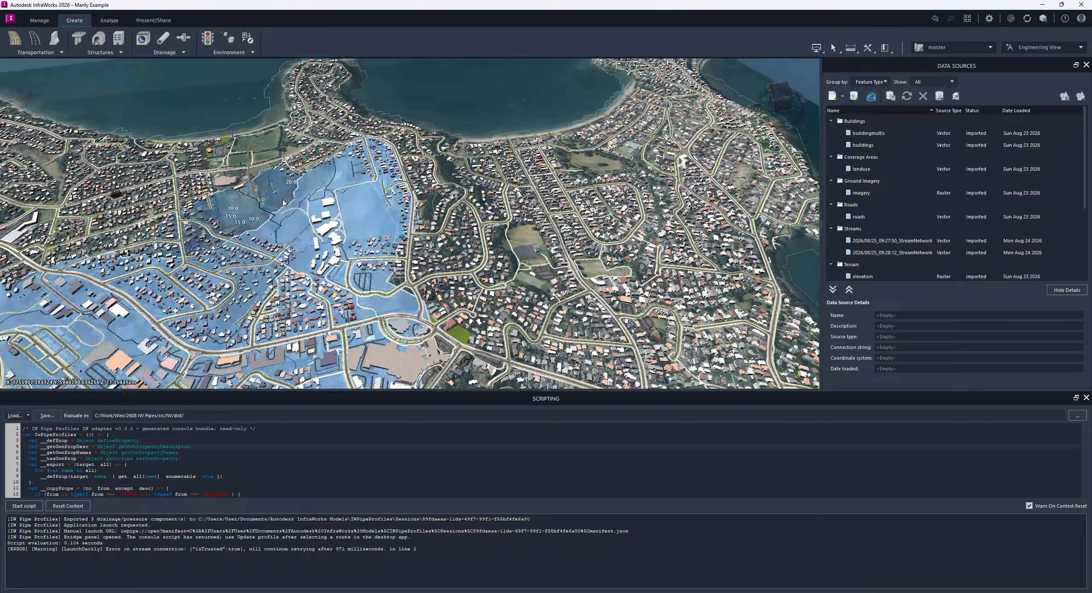
pyautogui.scroll(6, 344, 125)
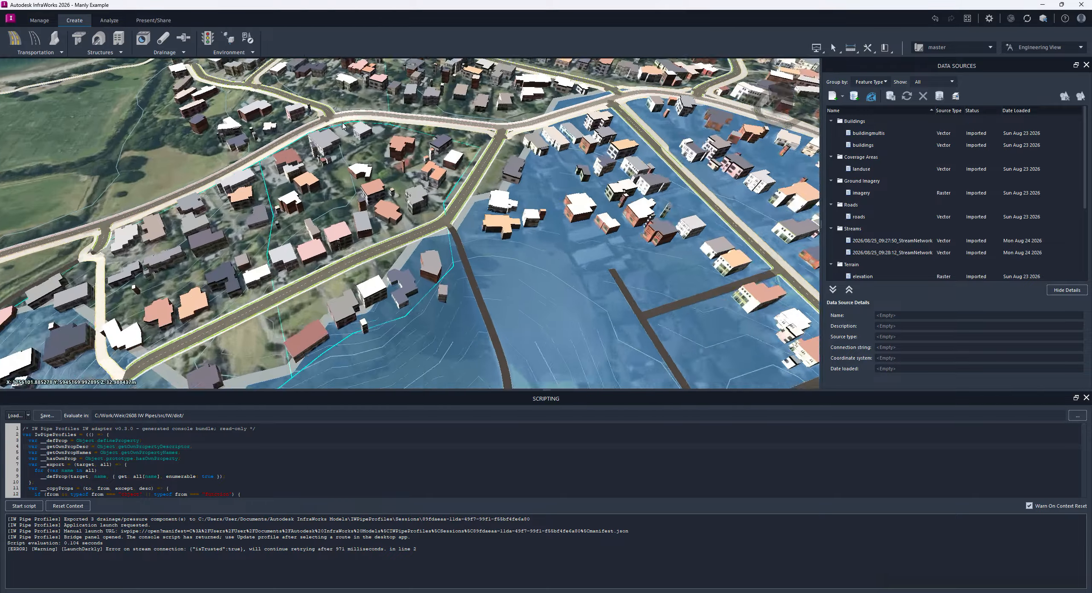
pyautogui.scroll(3, 343, 125)
pyautogui.moveTo(273, 239); pyautogui.dragTo(263, 139)
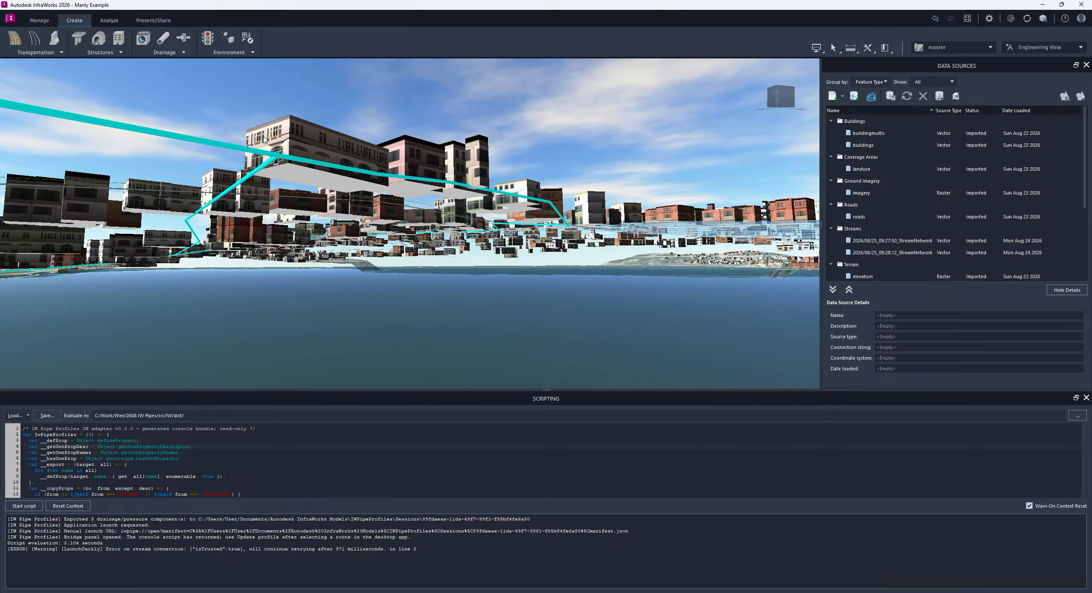
pyautogui.click(273, 157)
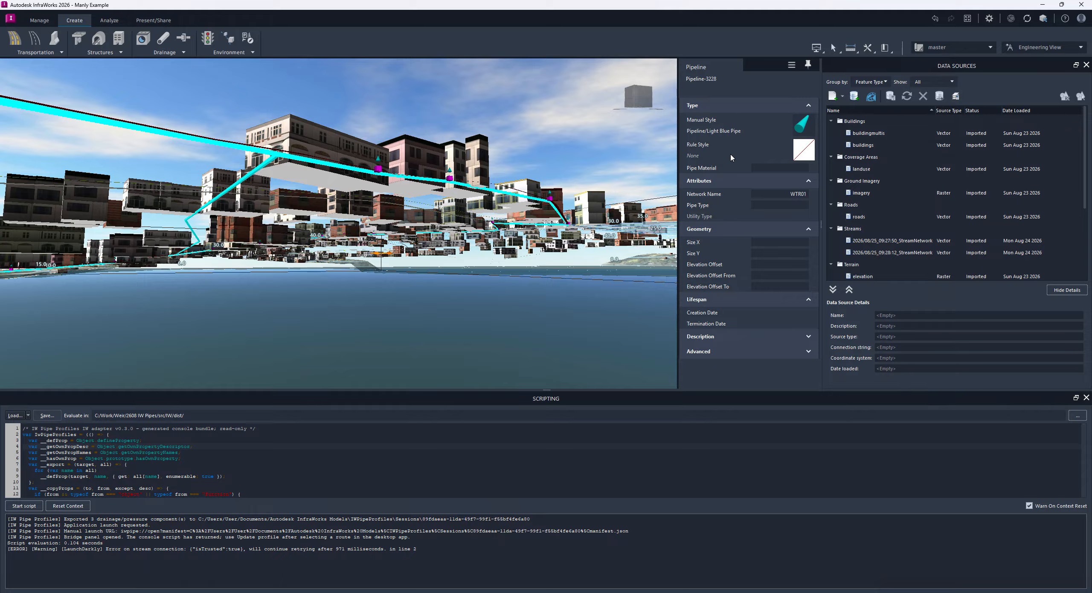
# Step: Examine the full underground route of the light blue pipeline and return to the overview of the roundabout area
pyautogui.moveTo(431, 217); pyautogui.dragTo(356, 181)
pyautogui.click(409, 122)
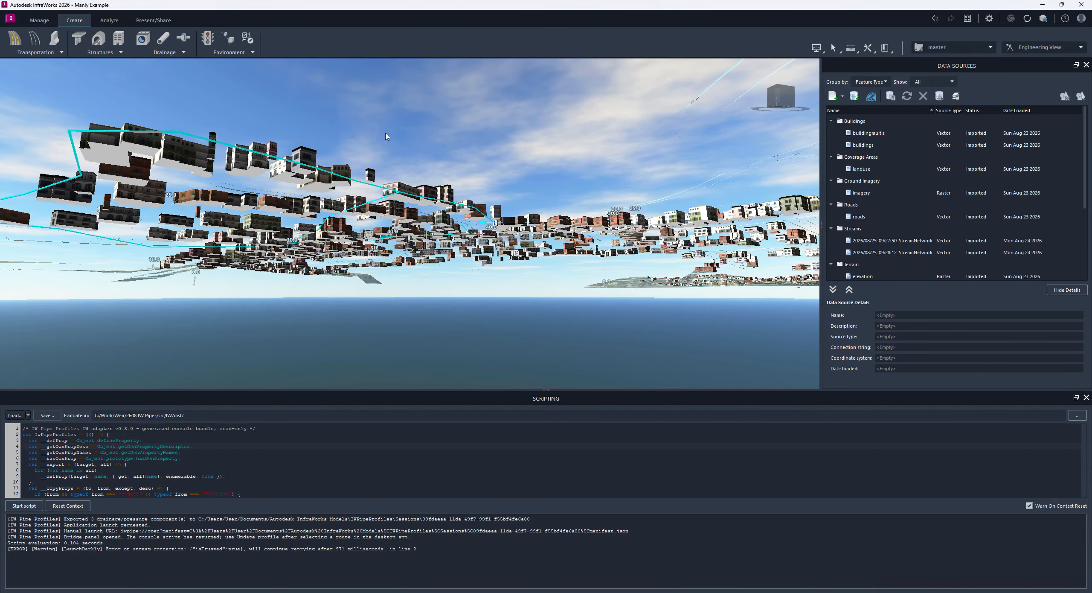
pyautogui.click(356, 182)
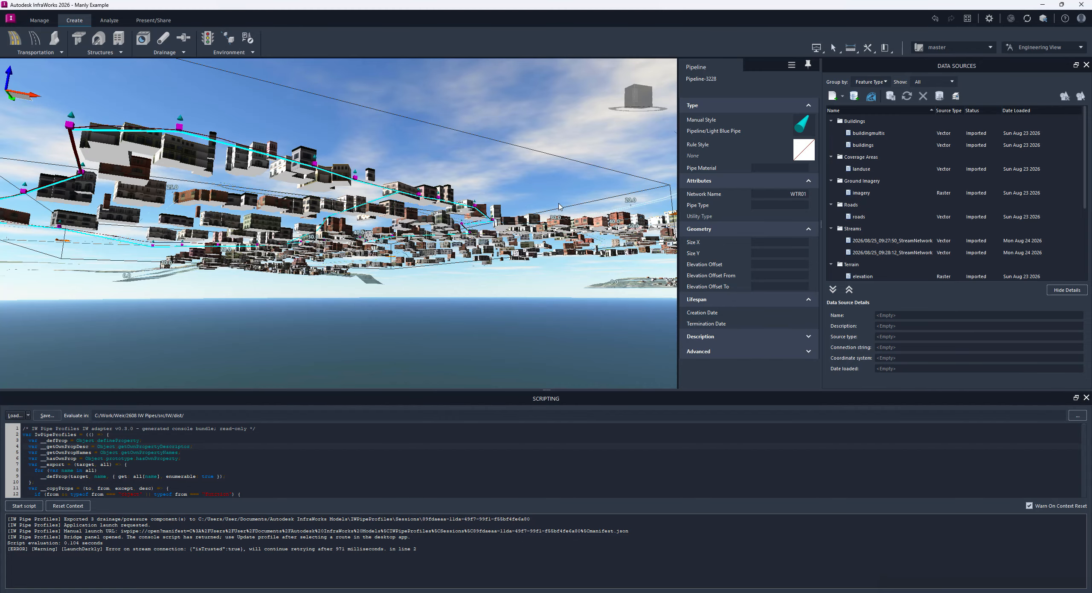
pyautogui.moveTo(419, 93); pyautogui.dragTo(395, 263)
pyautogui.scroll(-4, 421, 209)
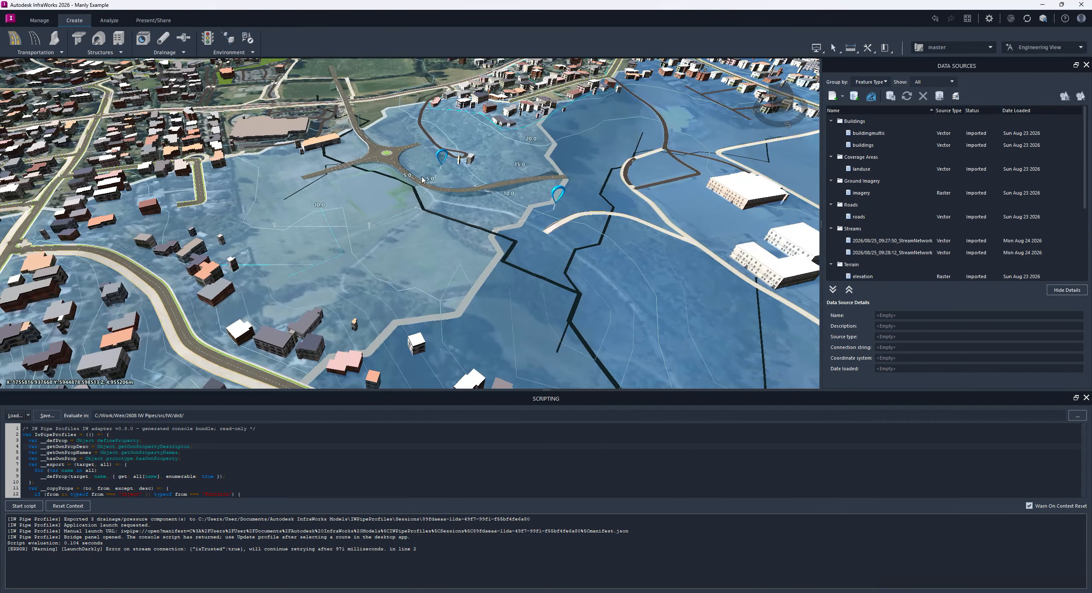
# Step: Inspect the properties of the concrete drainage pipe near the inlets from below ground
pyautogui.scroll(10, 421, 209)
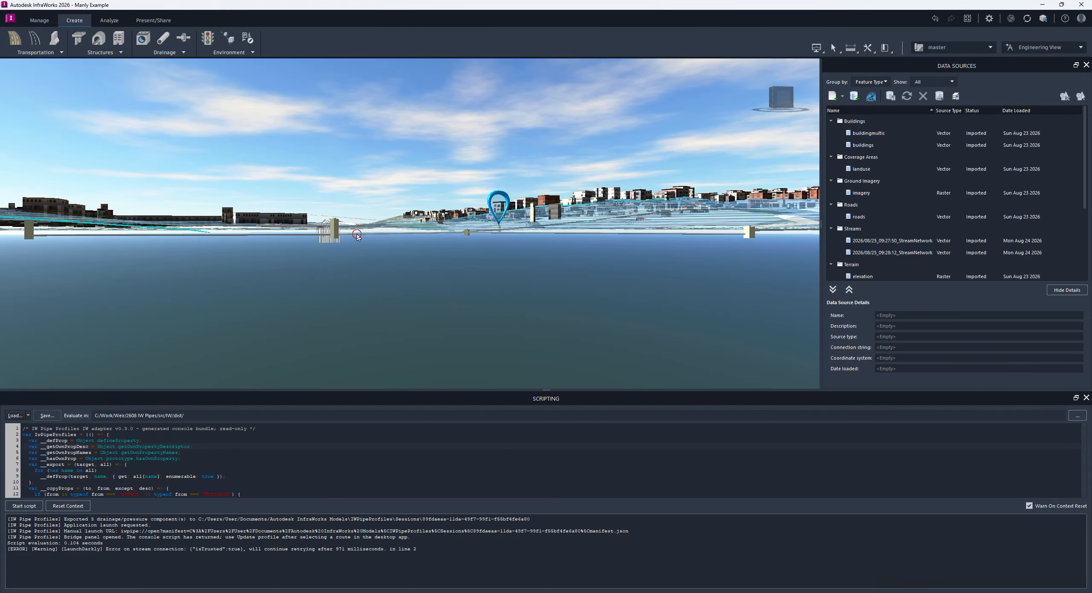
pyautogui.click(357, 236)
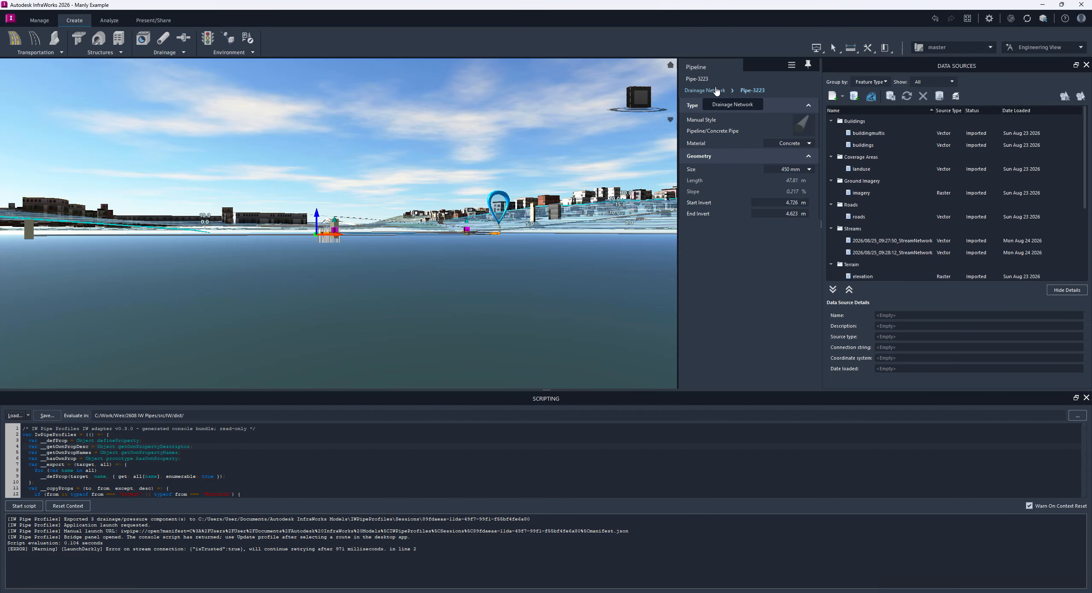
pyautogui.click(379, 167)
# Step: Check the network names of the two light blue pipelines and set the short branch pipeline's network name to WTR01
pyautogui.keyDown('shift'); pyautogui.moveTo(380, 166); pyautogui.dragTo(494, 183, button='middle'); pyautogui.keyUp('shift')
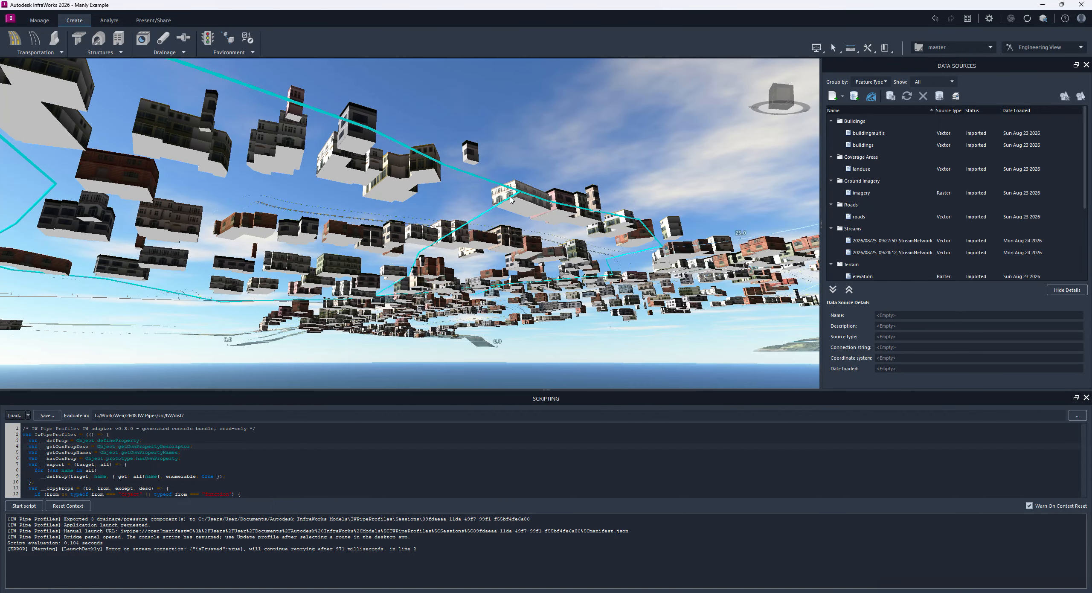
pyautogui.click(493, 184)
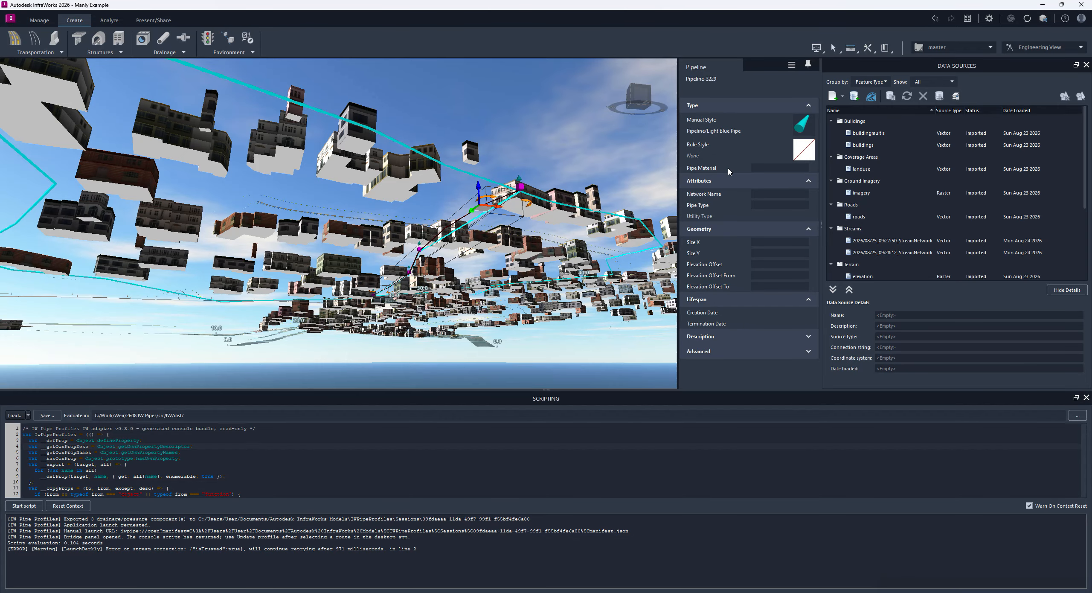
pyautogui.click(539, 161)
pyautogui.click(492, 185)
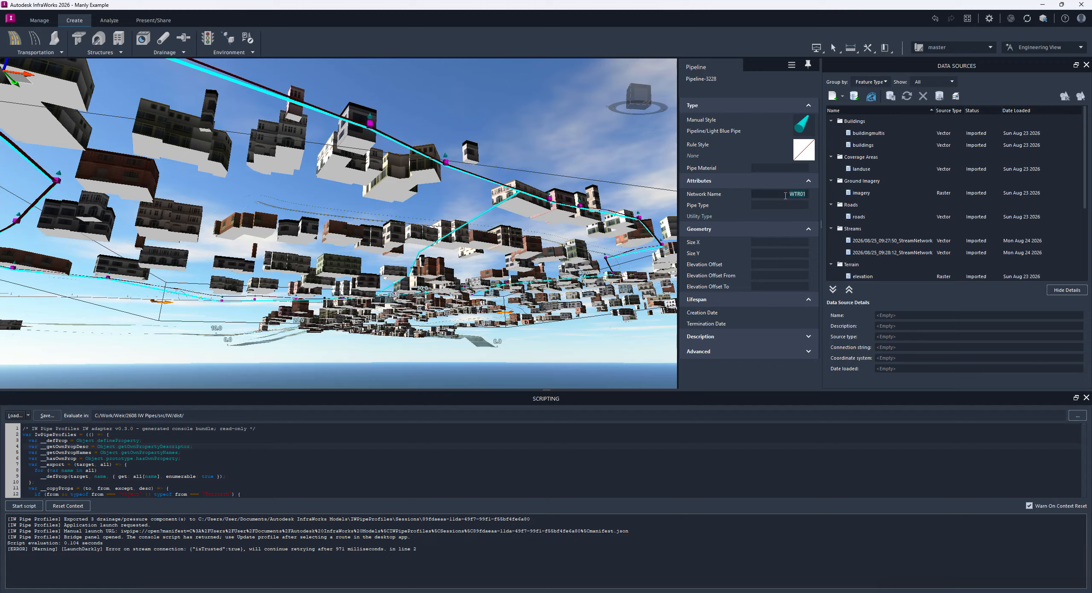
pyautogui.click(486, 215)
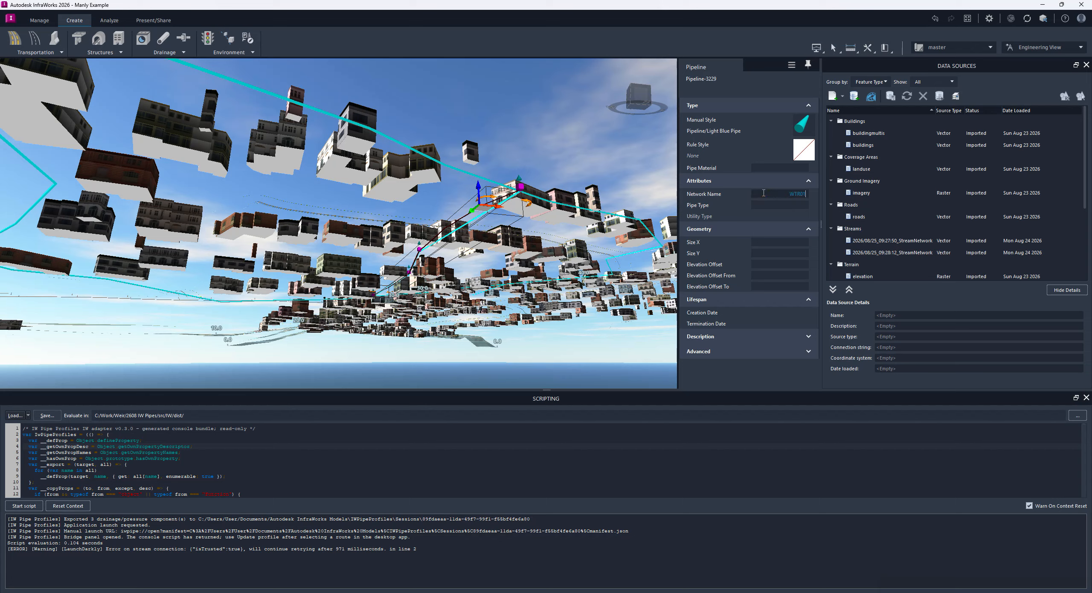
pyautogui.click(511, 139)
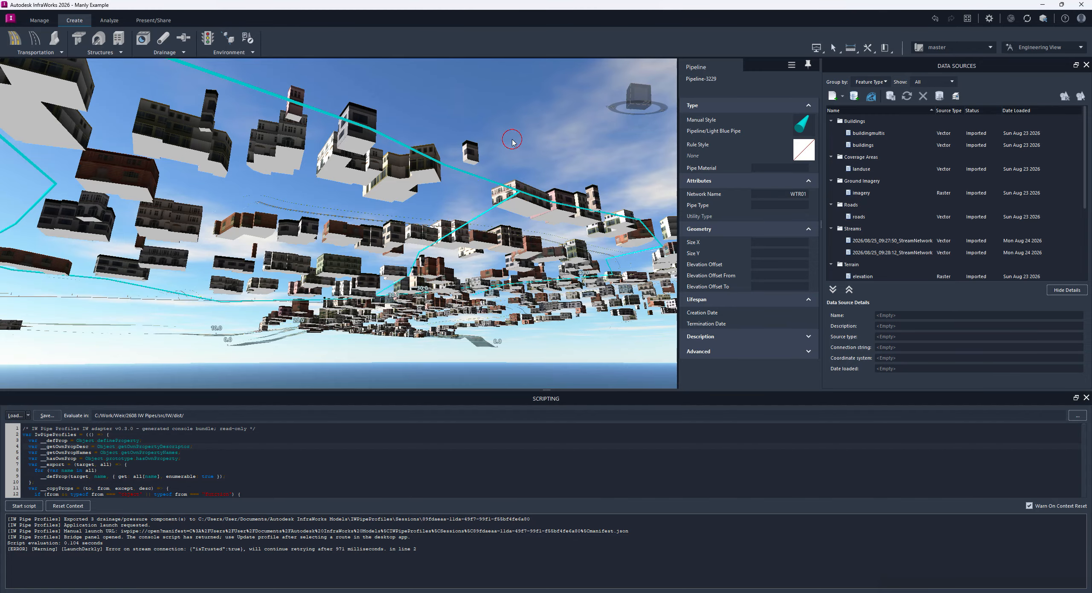
# Step: Examine the looped WTR01 pipeline and its branch around the houses from above and below ground
pyautogui.click(552, 150)
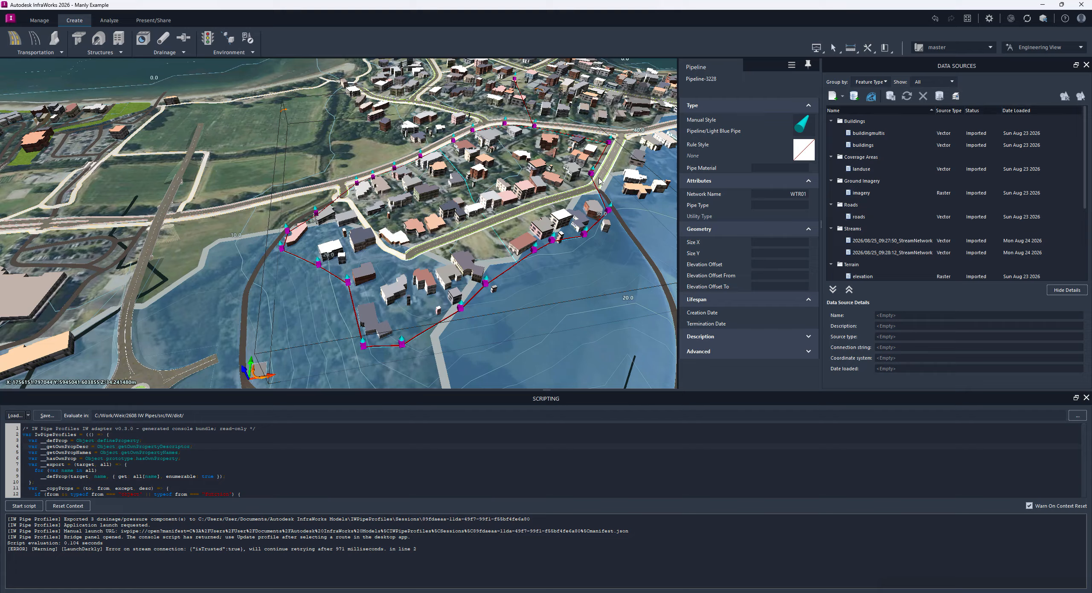
pyautogui.scroll(5, 387, 148)
pyautogui.rightClick(284, 357)
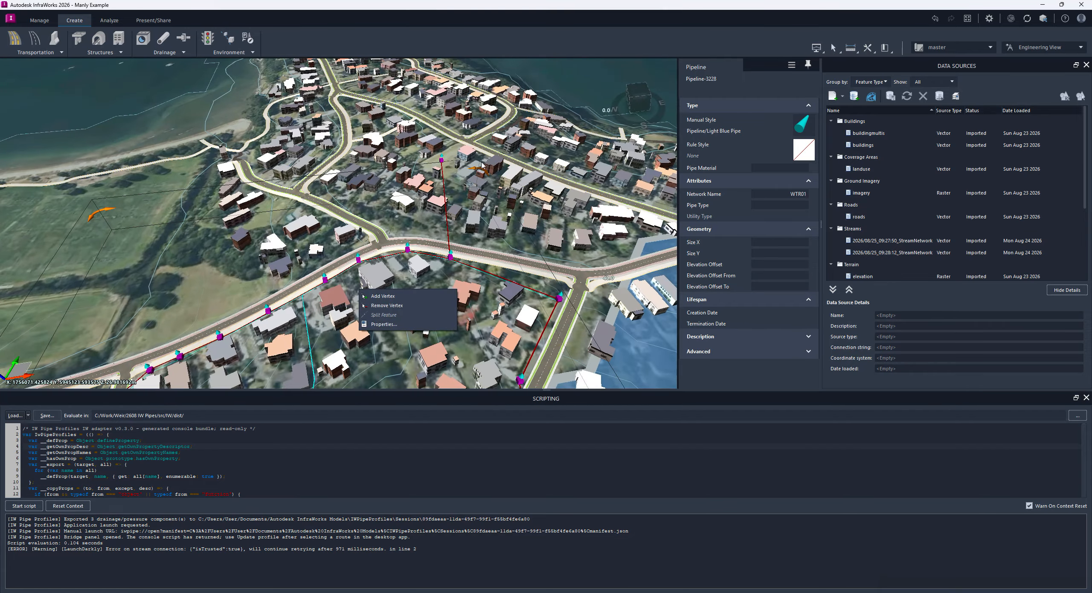
pyautogui.press('Escape')
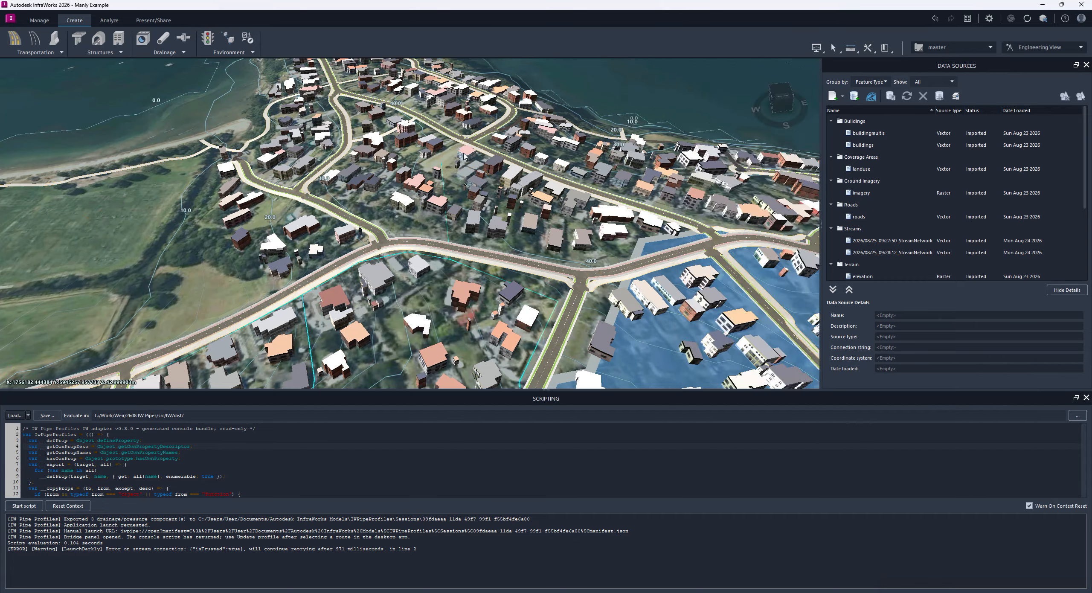
pyautogui.scroll(-5, 428, 266)
pyautogui.scroll(4, 427, 264)
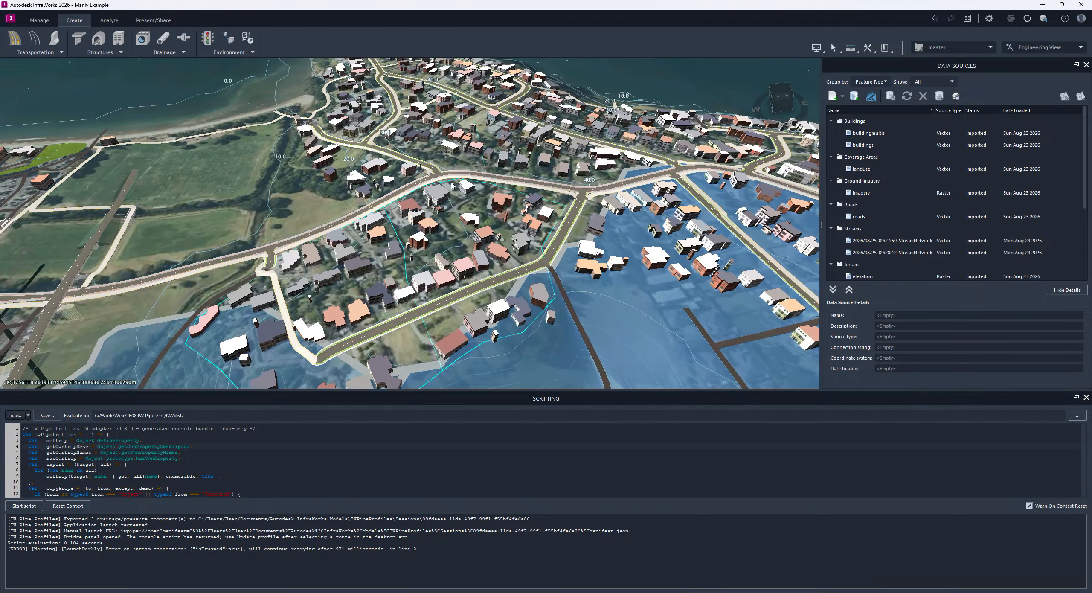
pyautogui.moveTo(300, 268); pyautogui.dragTo(444, 234, button='middle')
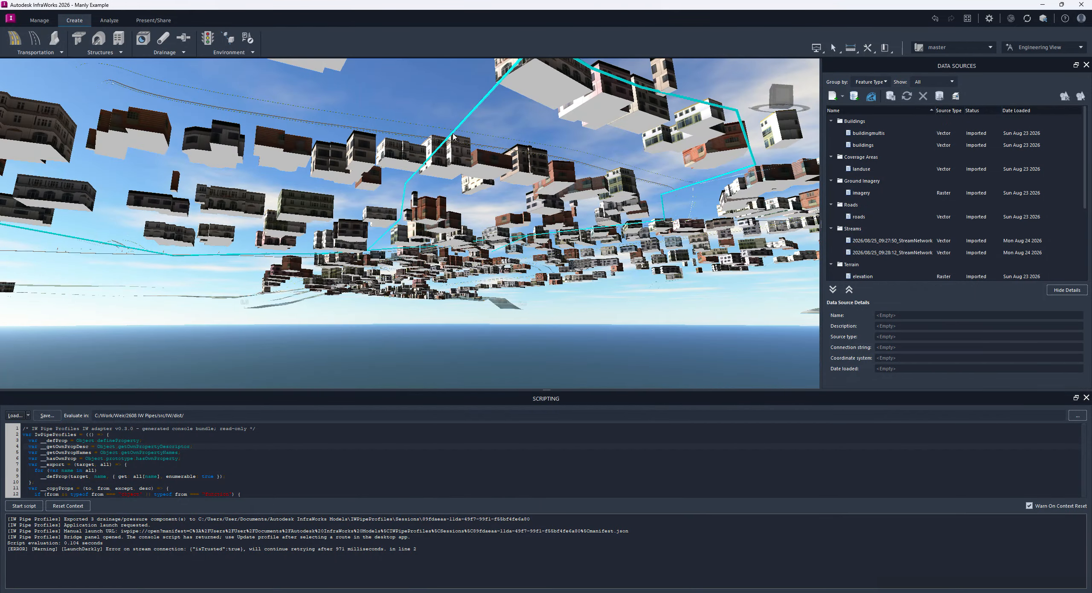
pyautogui.click(403, 195)
pyautogui.scroll(-3, 430, 246)
pyautogui.press('Escape')
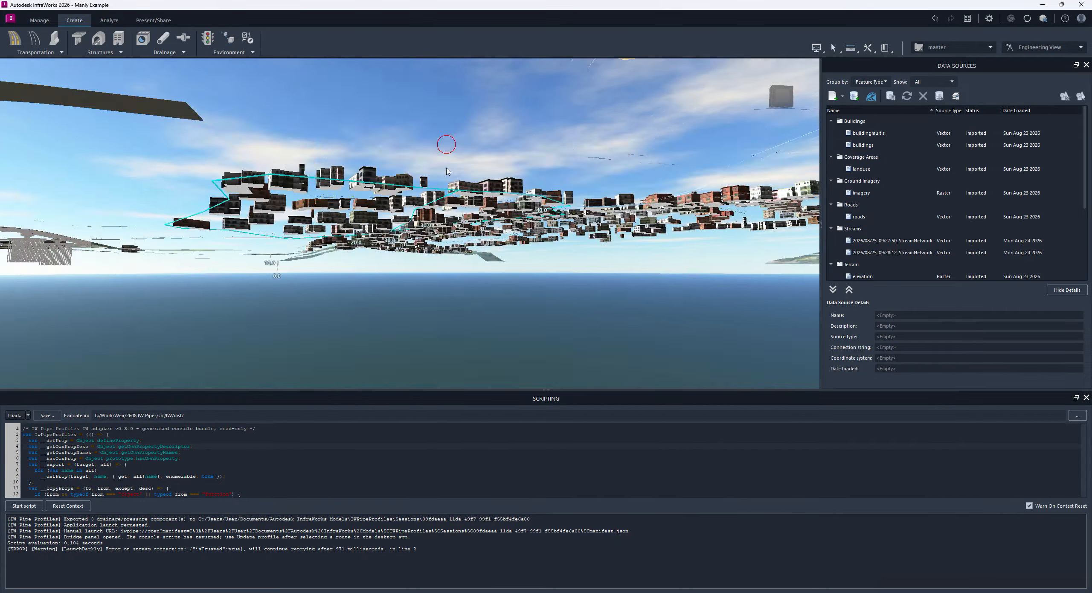
# Step: Review the drainage inlets and the short pipeline beside the roundabout from above ground
pyautogui.moveTo(451, 203); pyautogui.dragTo(361, 320, button='middle')
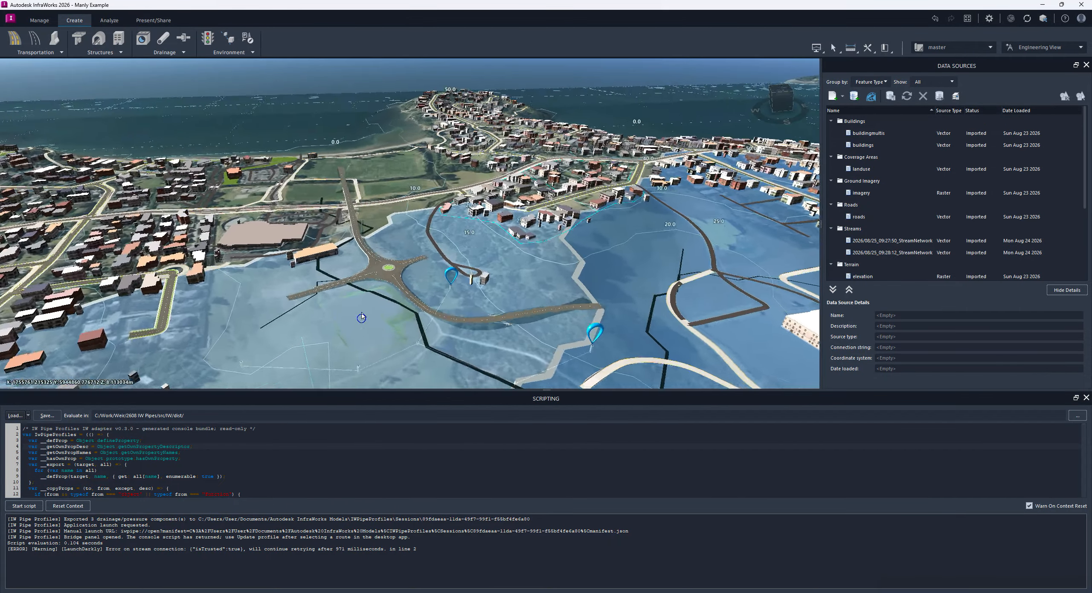
pyautogui.scroll(3, 361, 321)
pyautogui.scroll(4, 436, 302)
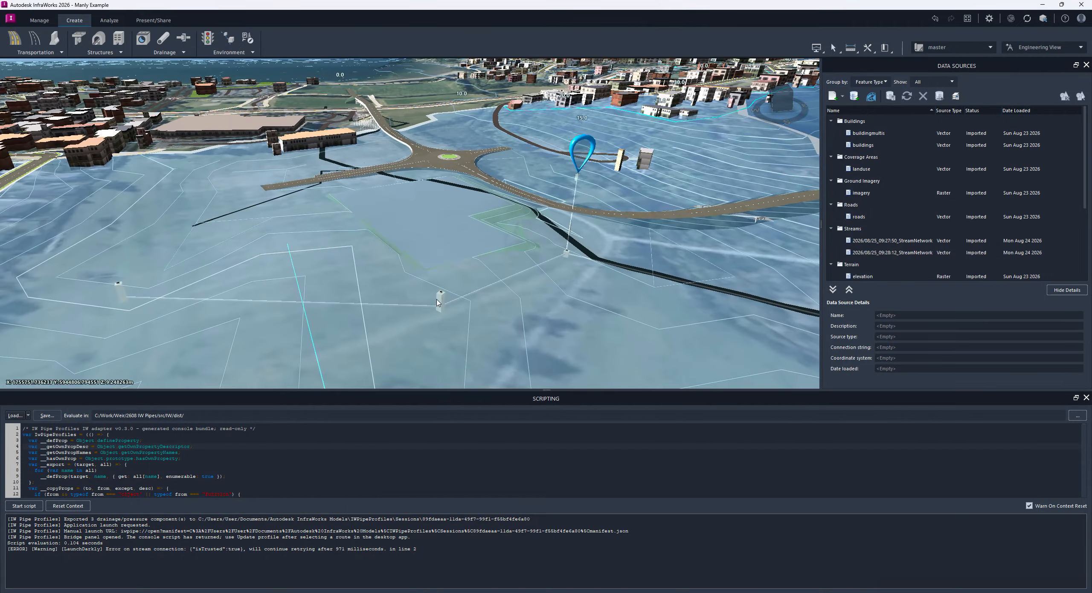
pyautogui.scroll(-5, 266, 277)
pyautogui.scroll(-2, 265, 276)
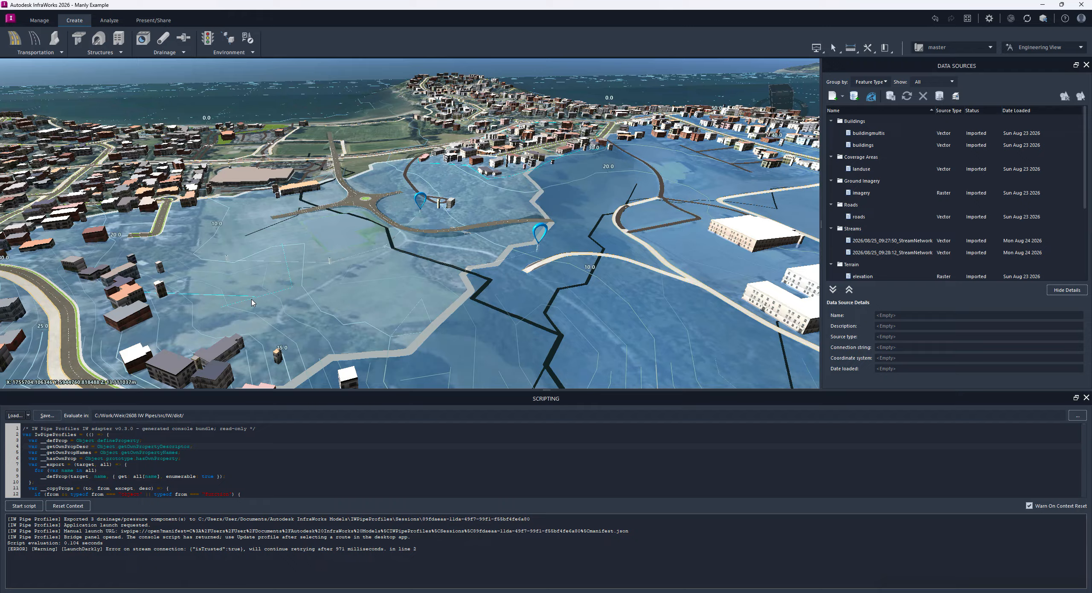
# Step: Load the IW Pipe Profiles script again, run it, and maximize the IW Pipe Profiles window it opens
pyautogui.click(14, 416)
pyautogui.doubleClick(179, 81)
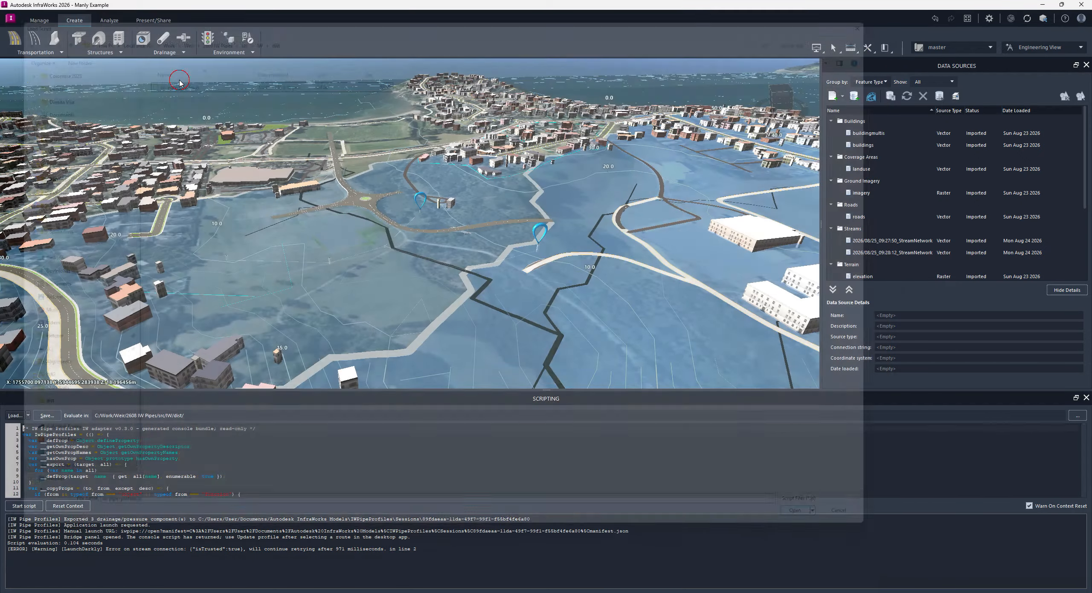
pyautogui.click(24, 506)
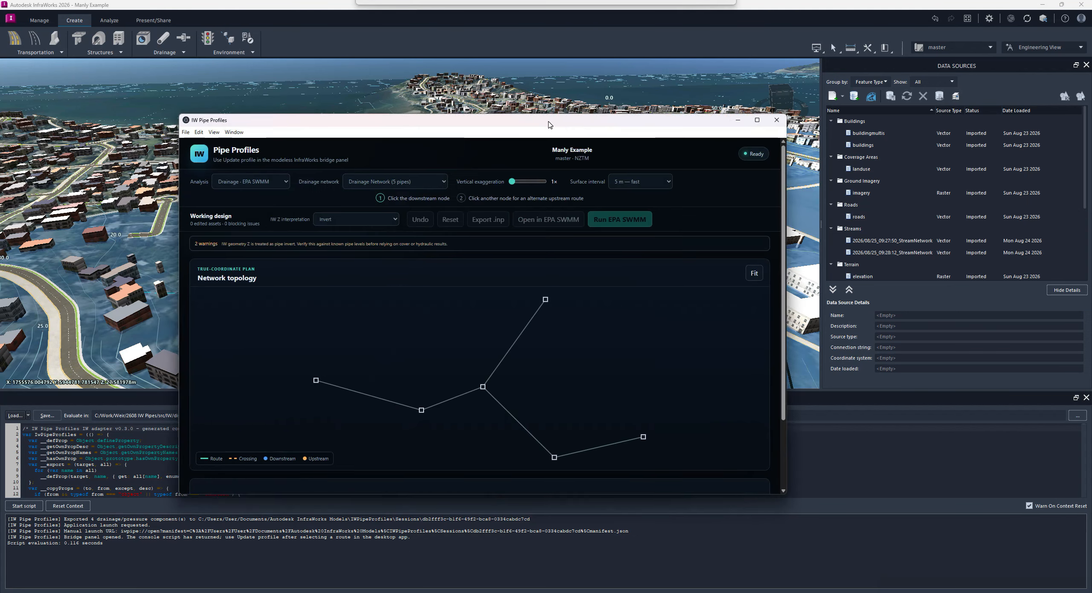
pyautogui.moveTo(548, 125); pyautogui.dragTo(535, 156)
pyautogui.doubleClick(535, 156)
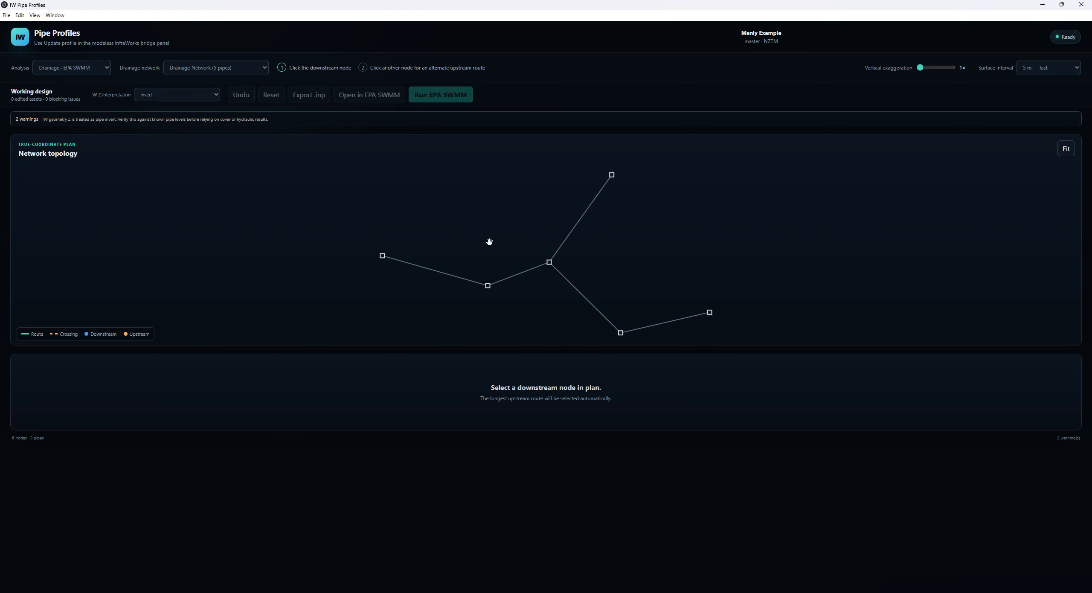
# Step: Switch the analysis to Pressure - EPA EPANET and view the WTR, WTR01 - component 2 and WTR01 pressure networks
pyautogui.click(72, 70)
pyautogui.click(71, 89)
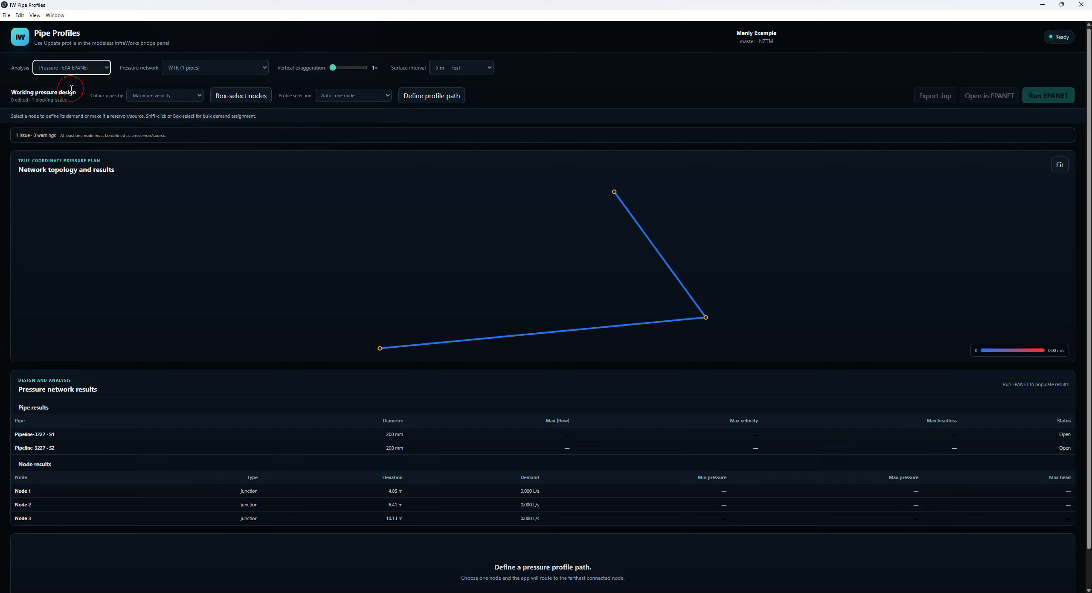
pyautogui.click(242, 70)
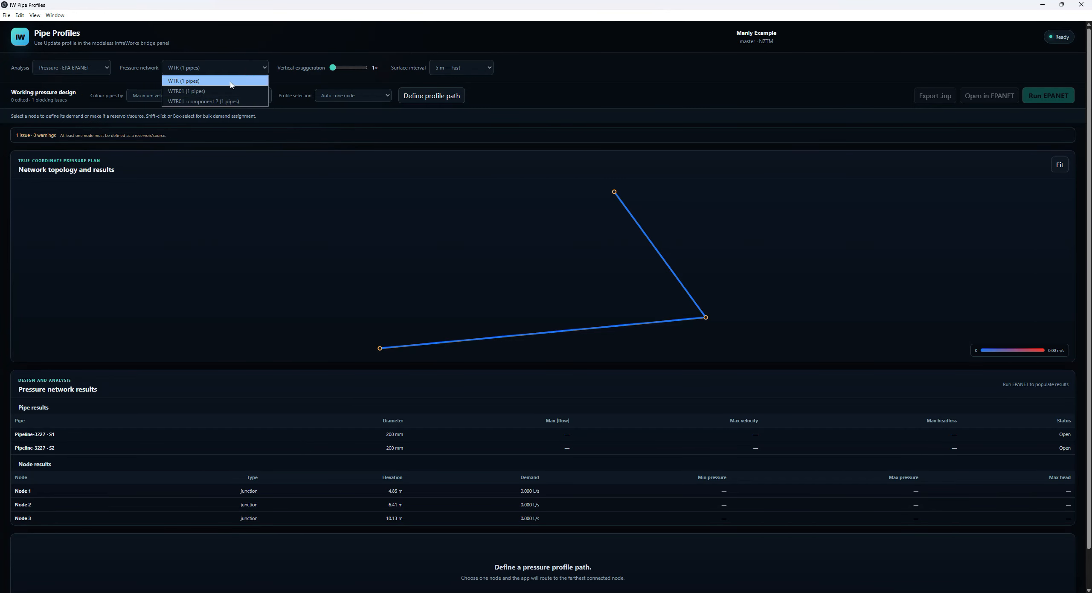
pyautogui.click(209, 92)
pyautogui.click(219, 73)
pyautogui.click(203, 103)
pyautogui.click(205, 69)
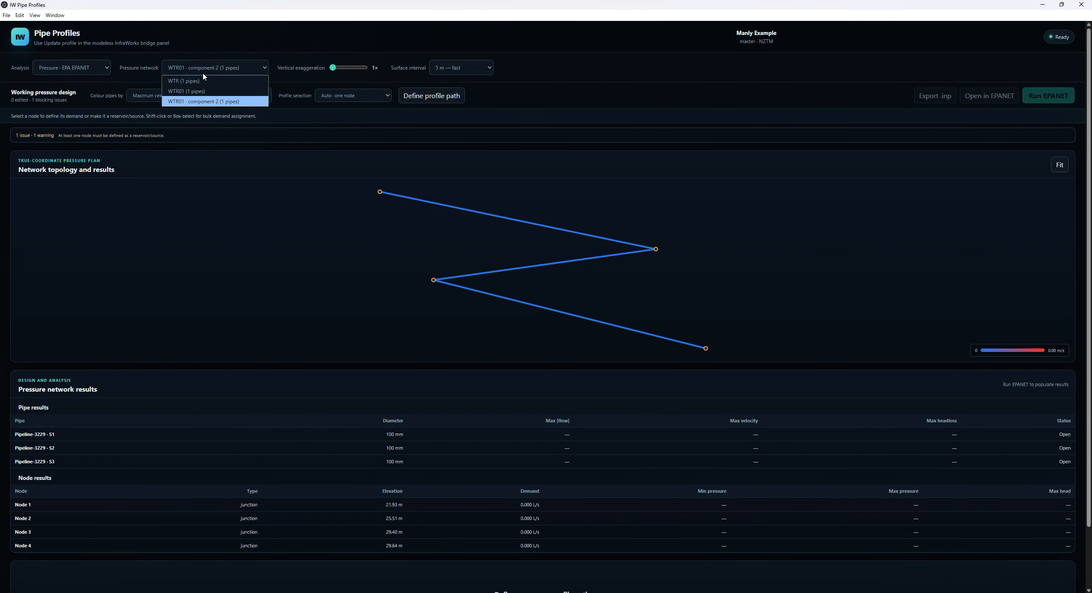
pyautogui.click(205, 90)
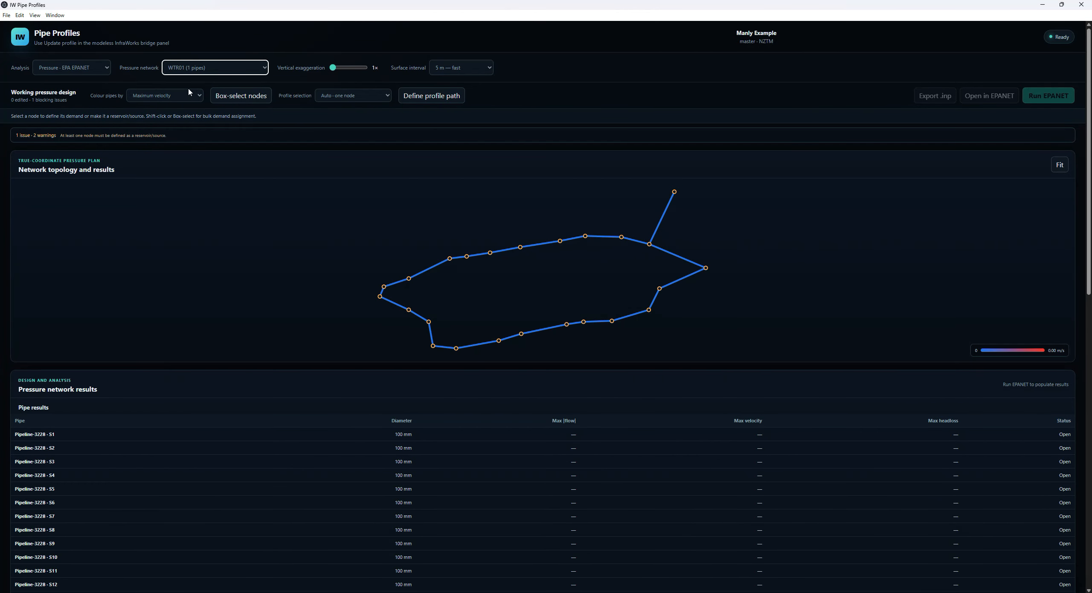
# Step: Set the analysis to Drainage - EPA SWMM and choose the westernmost node in the plan as the downstream node
pyautogui.click(98, 68)
pyautogui.click(85, 90)
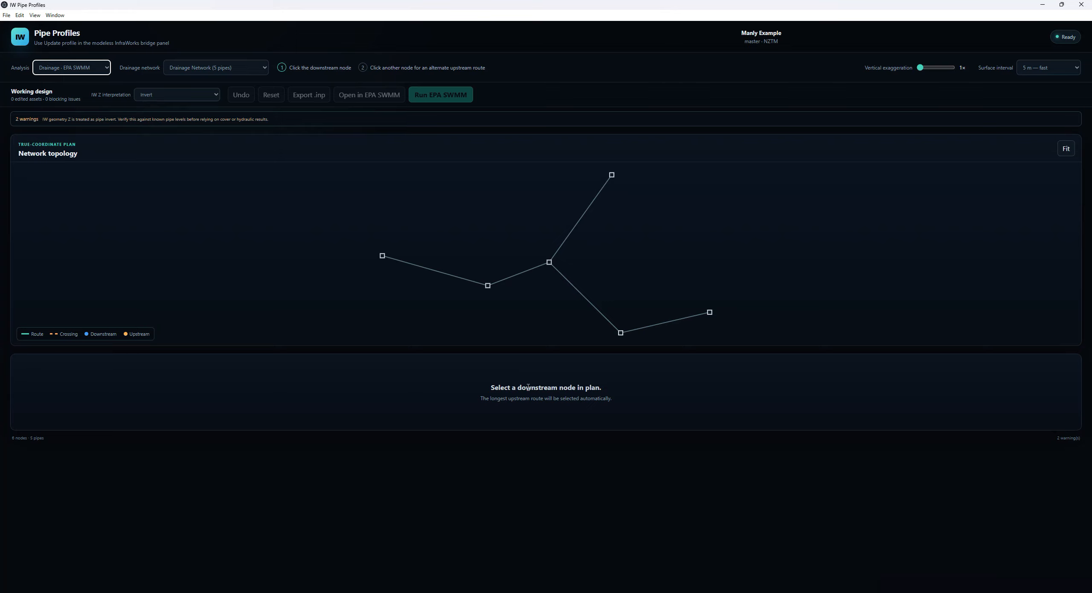
pyautogui.click(382, 255)
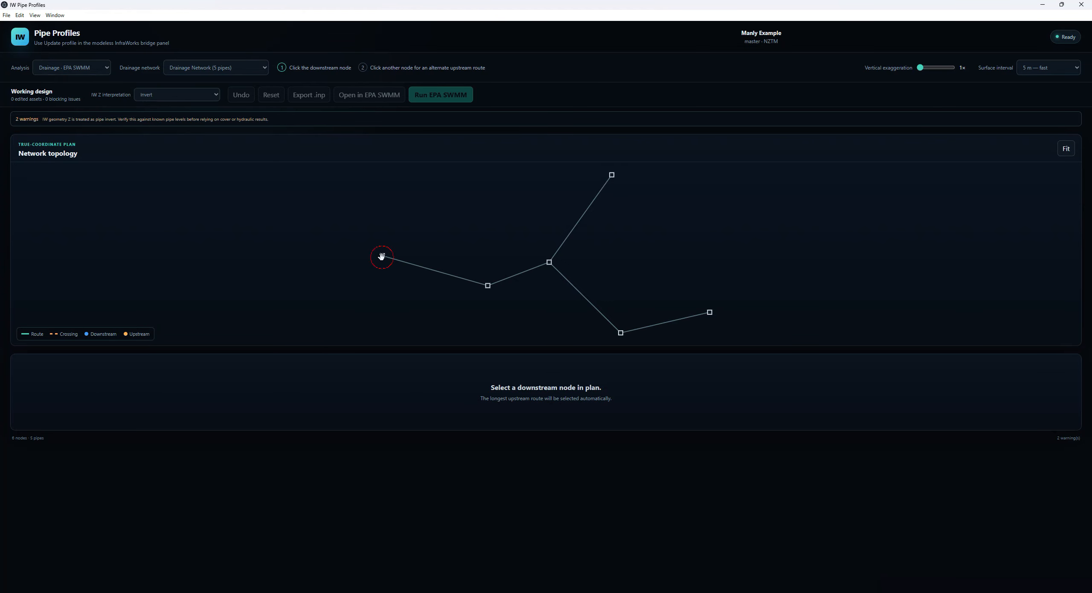